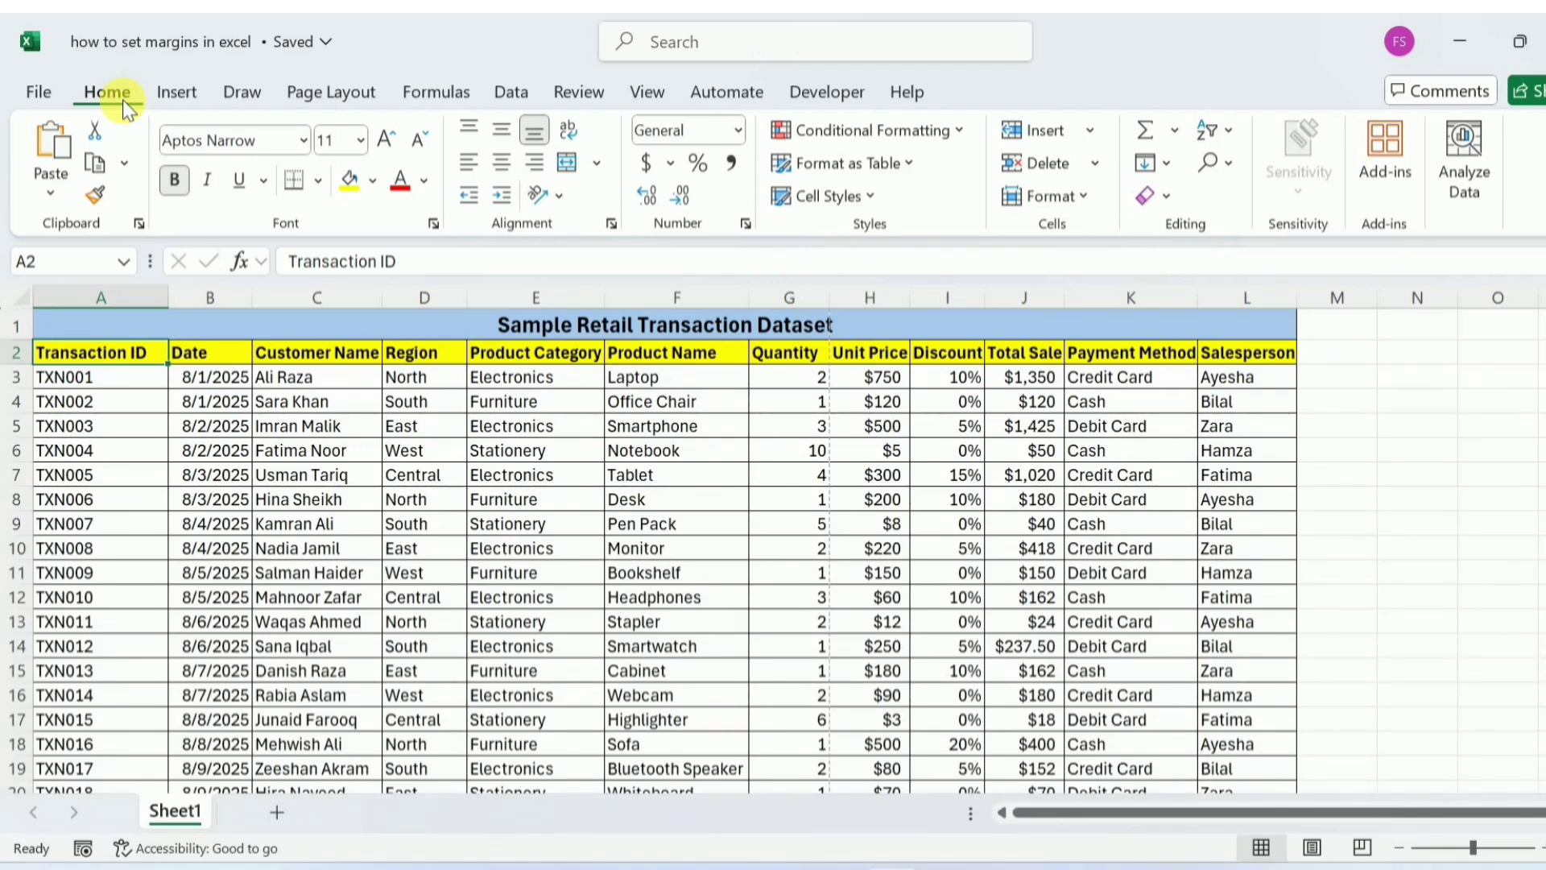
Switch the retail sheet to Page Break Preview to reveal its Page 1 and Page 2 split
left_click(637, 94)
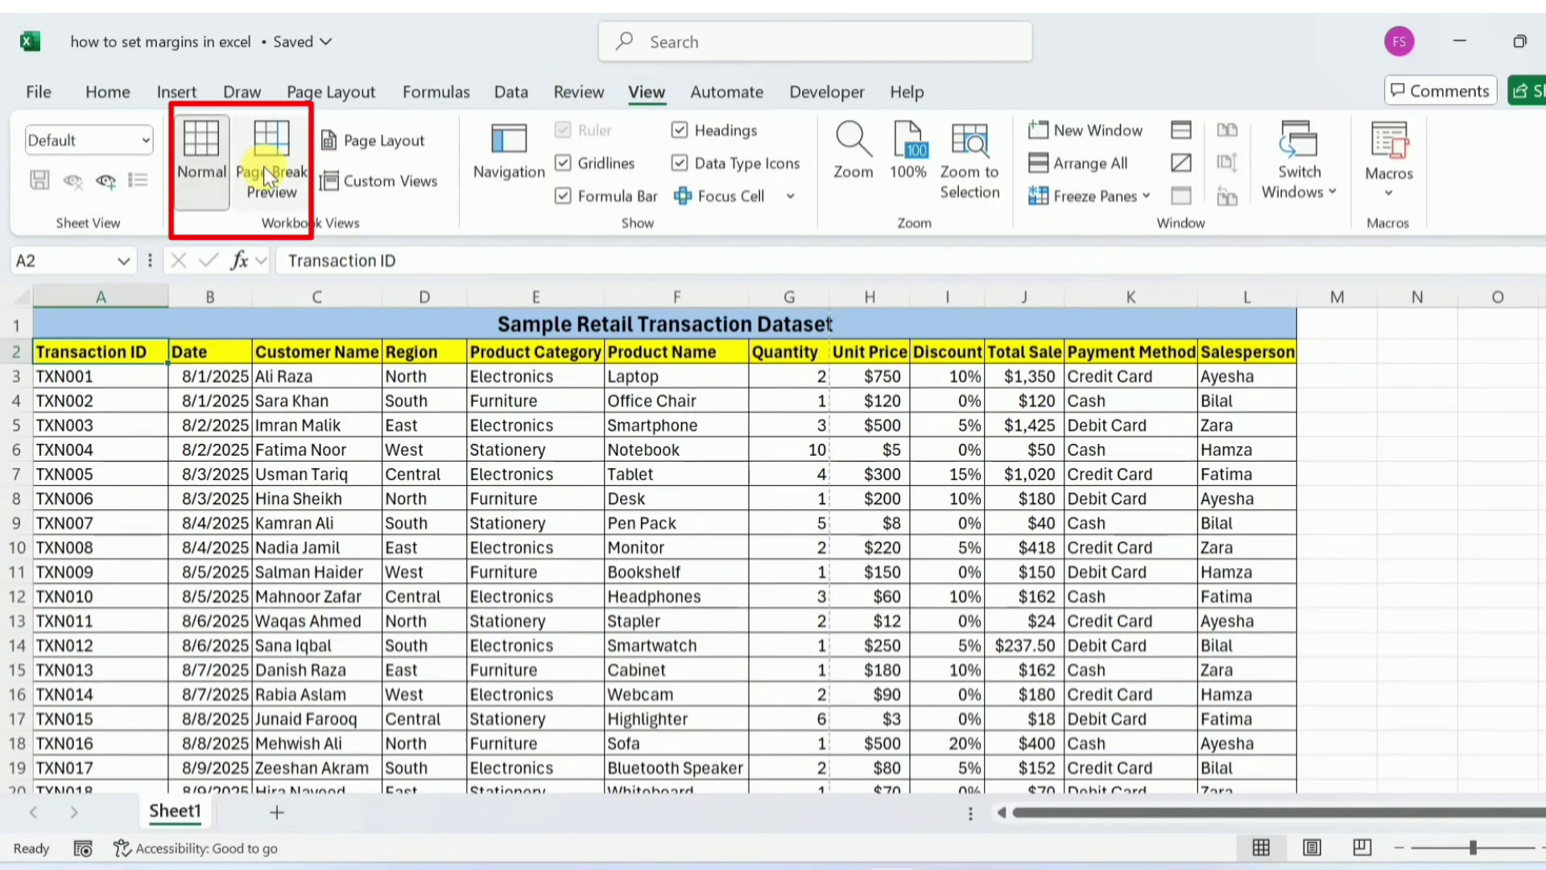
left_click(282, 181)
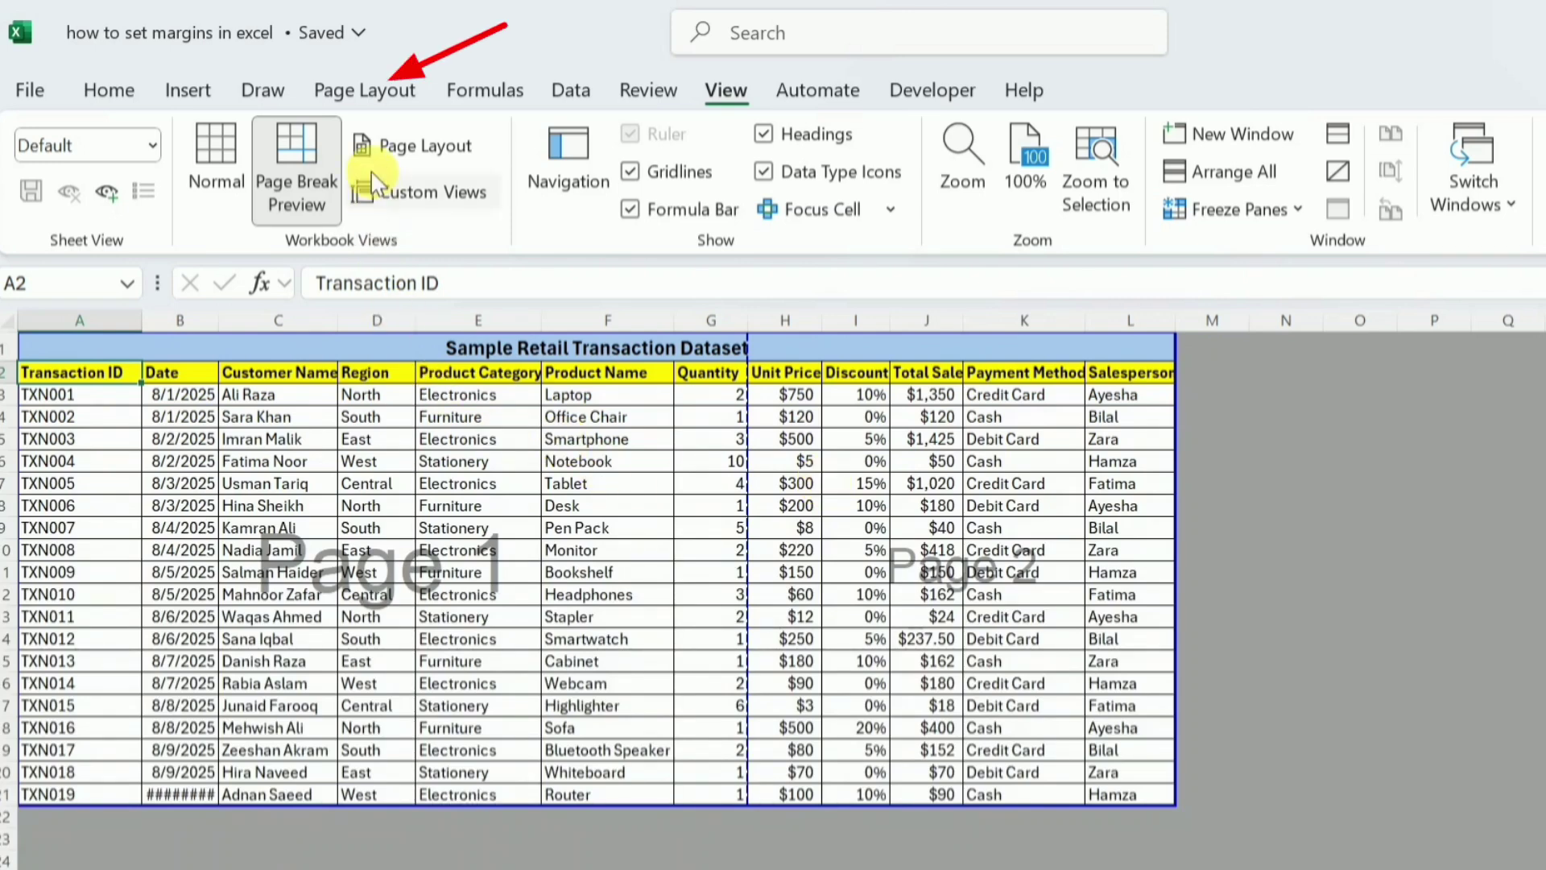
Try Wide margins, then apply the Narrow margin preset so Page 1 extends through column H
left_click(367, 95)
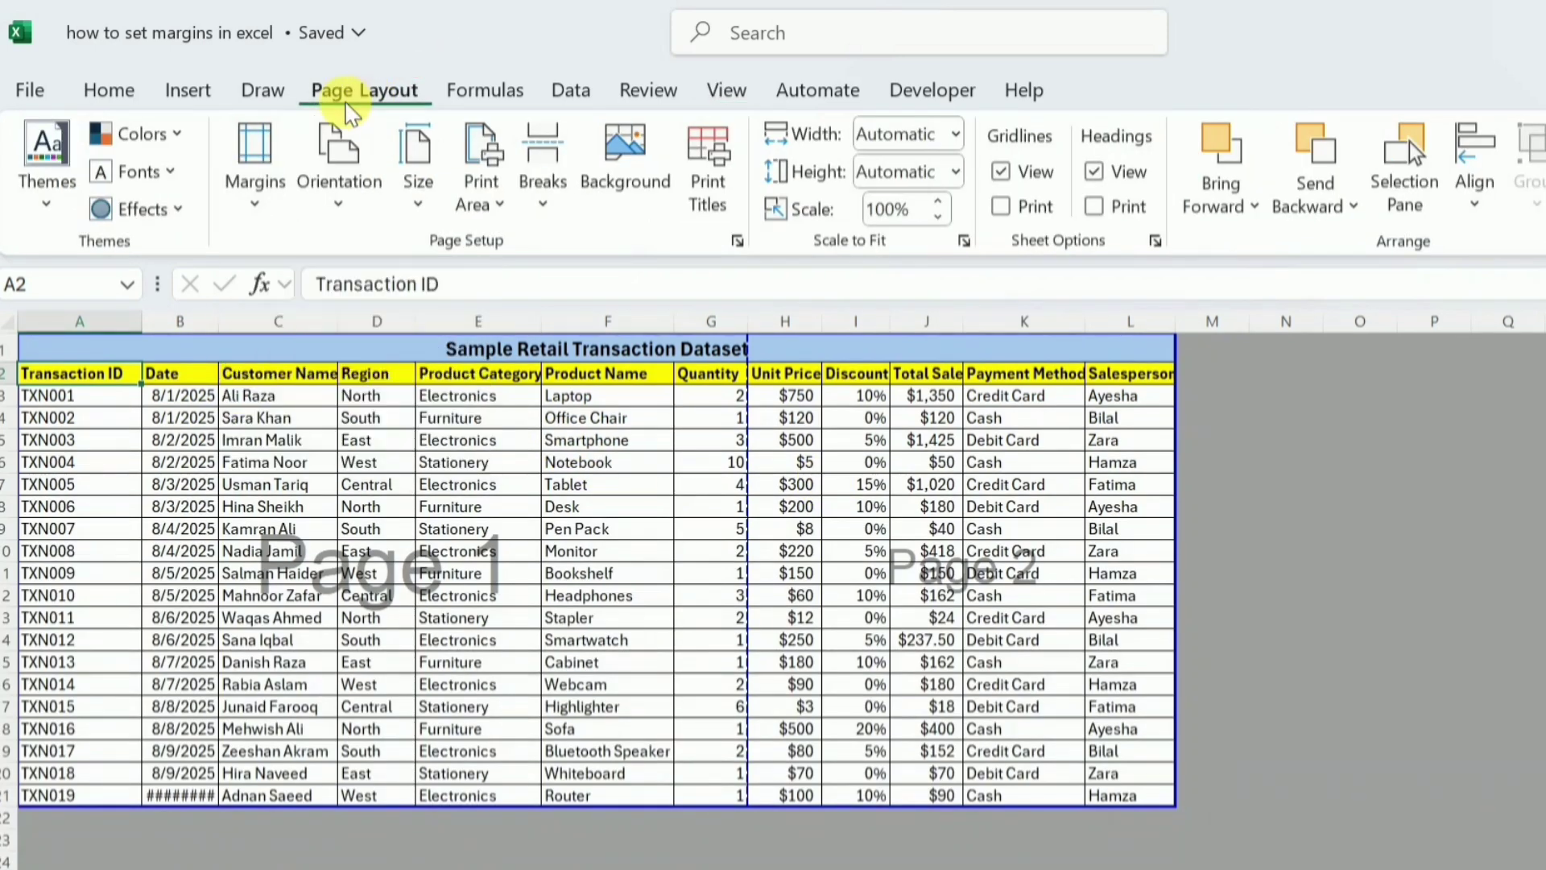
left_click(249, 206)
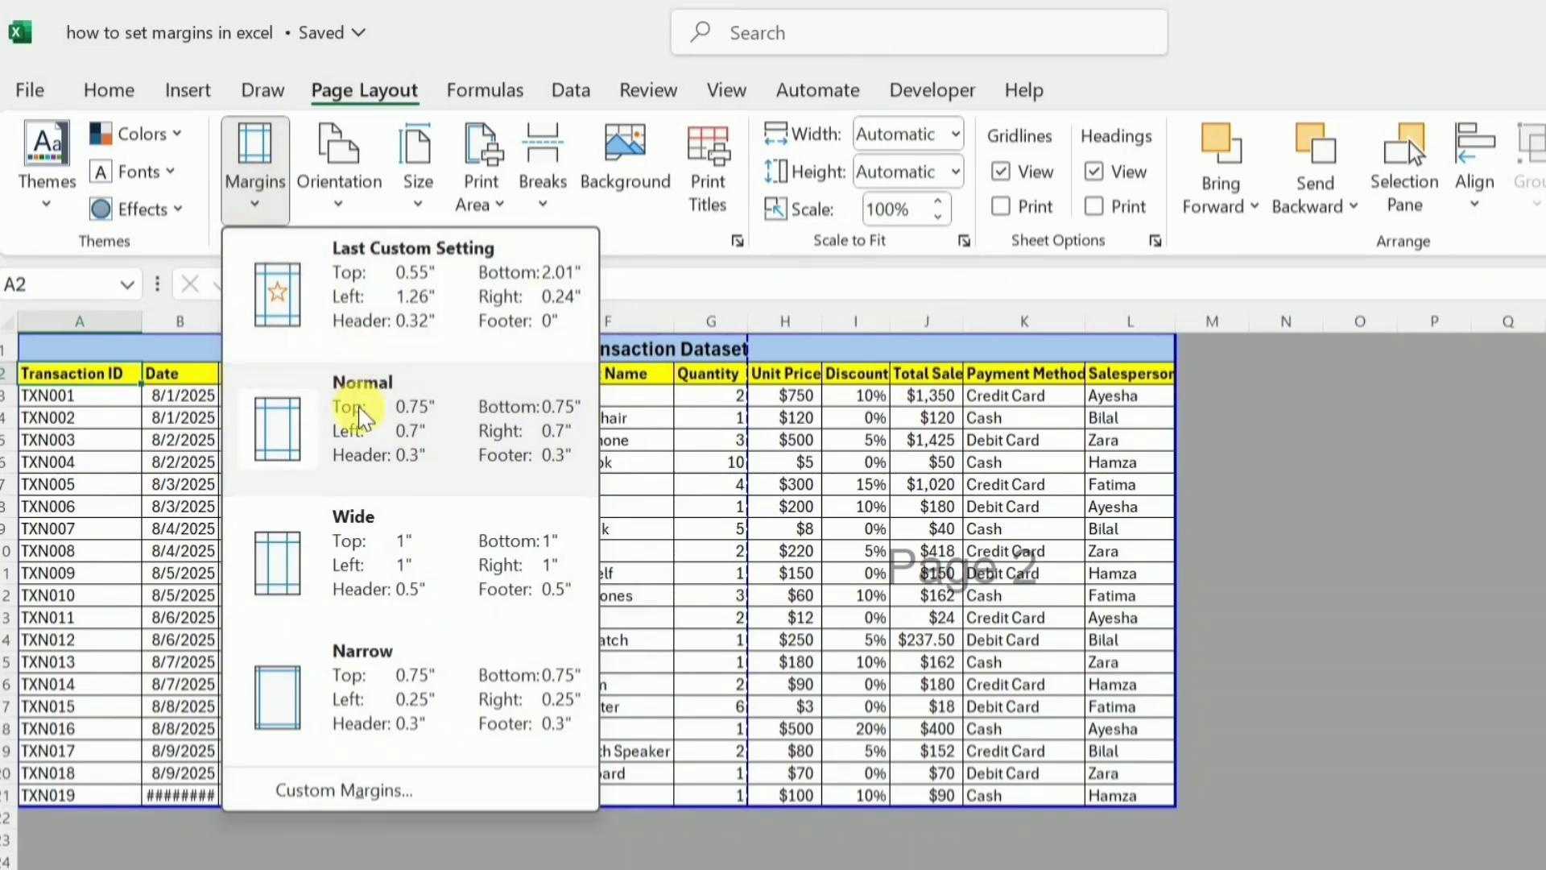
left_click(348, 546)
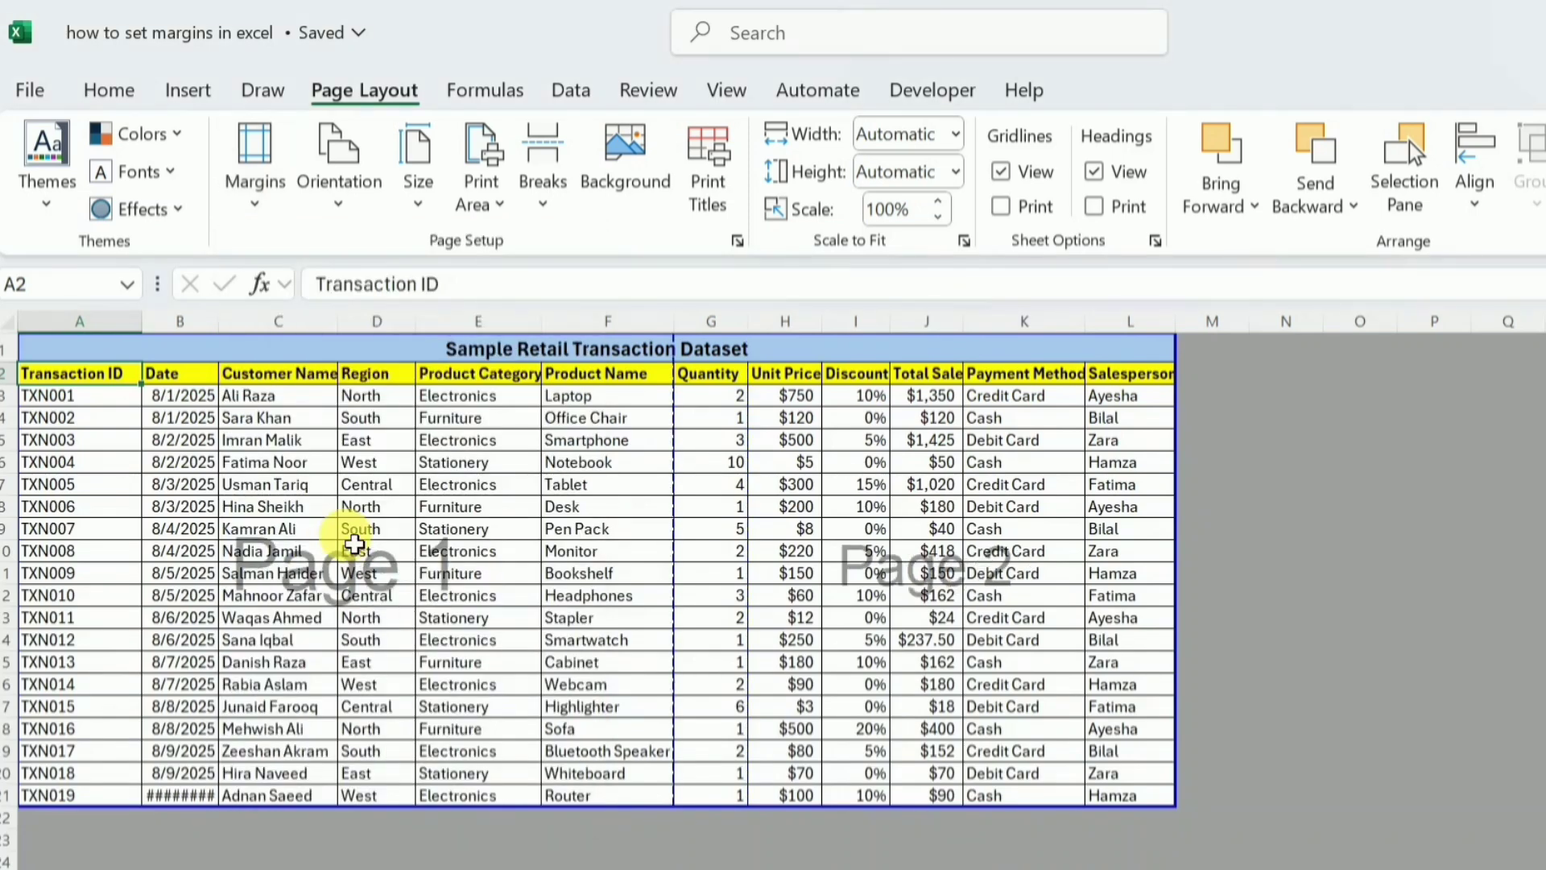
left_click(256, 177)
left_click(346, 686)
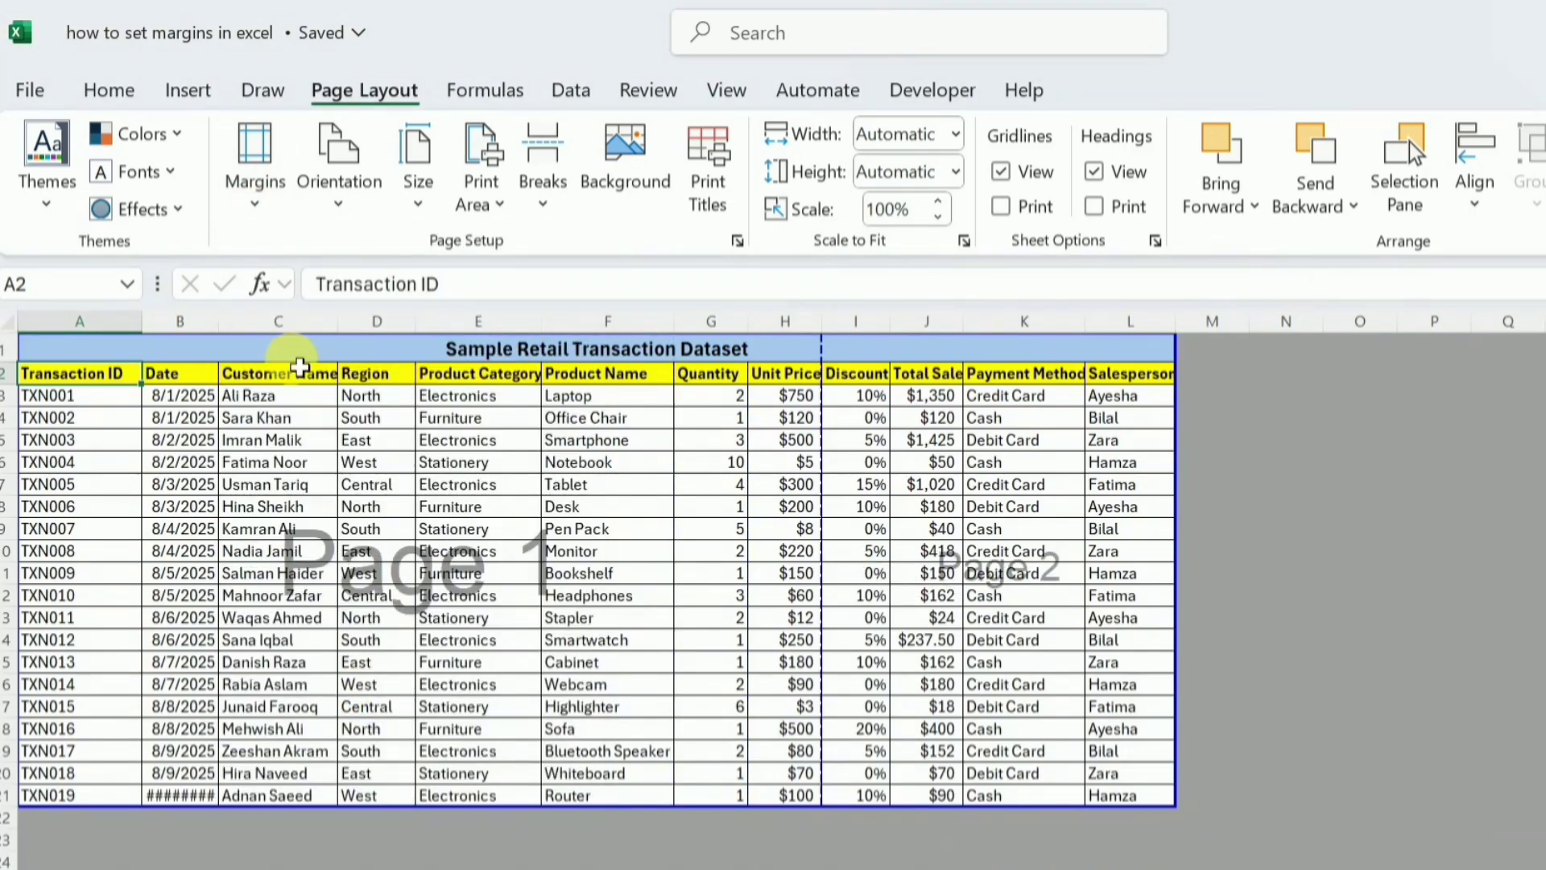
left_click(253, 211)
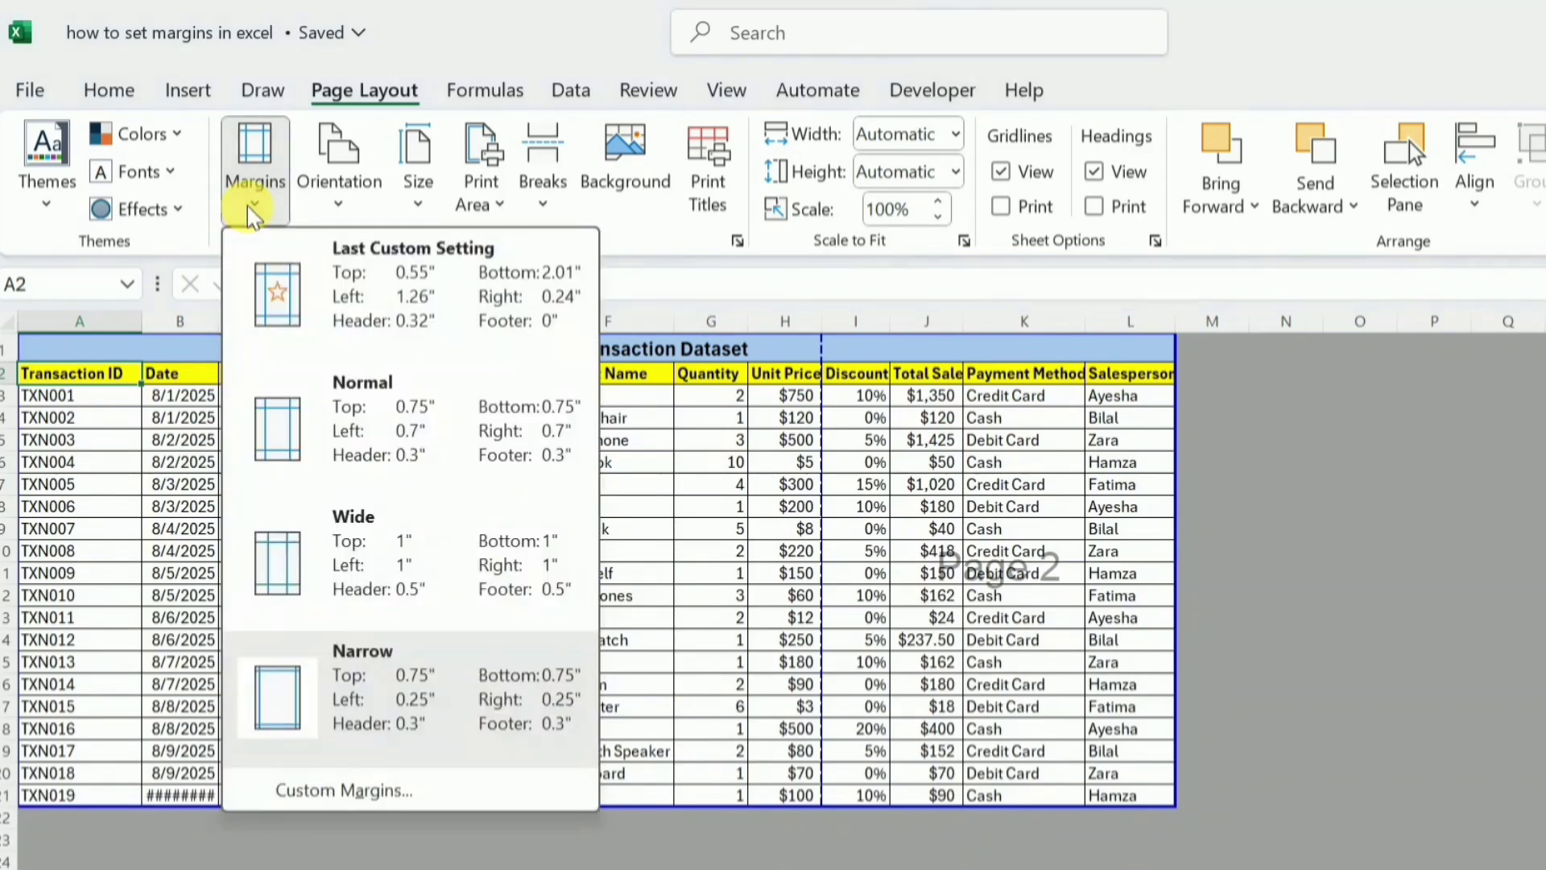
Open Custom Margins (0.25 left/right, 0.75 top/bottom) and leave horizontal and vertical centering off
left_click(333, 791)
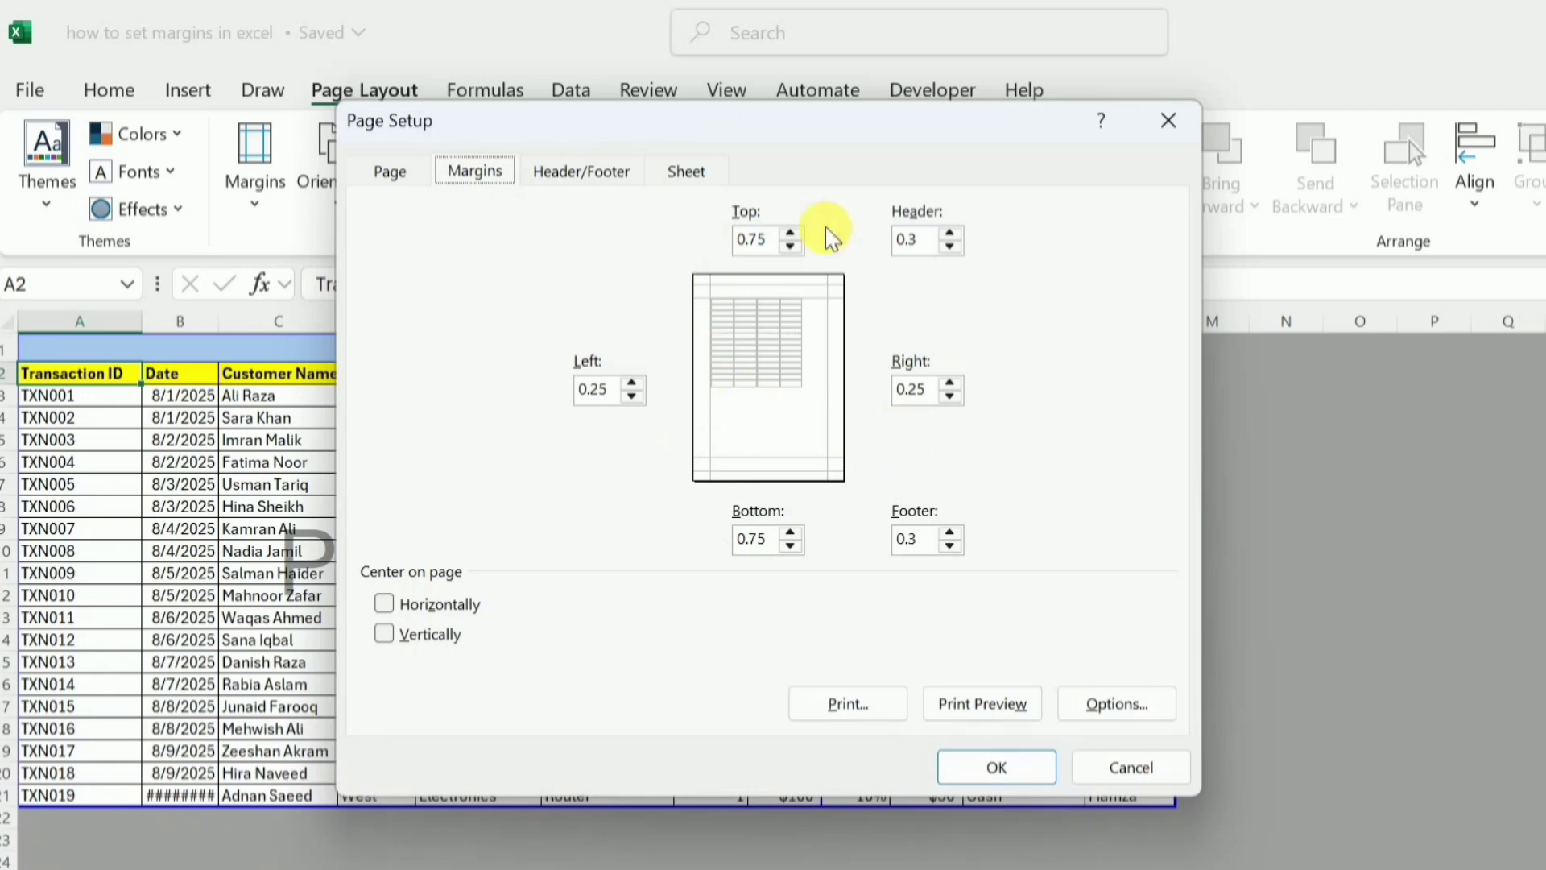
key("Tab")
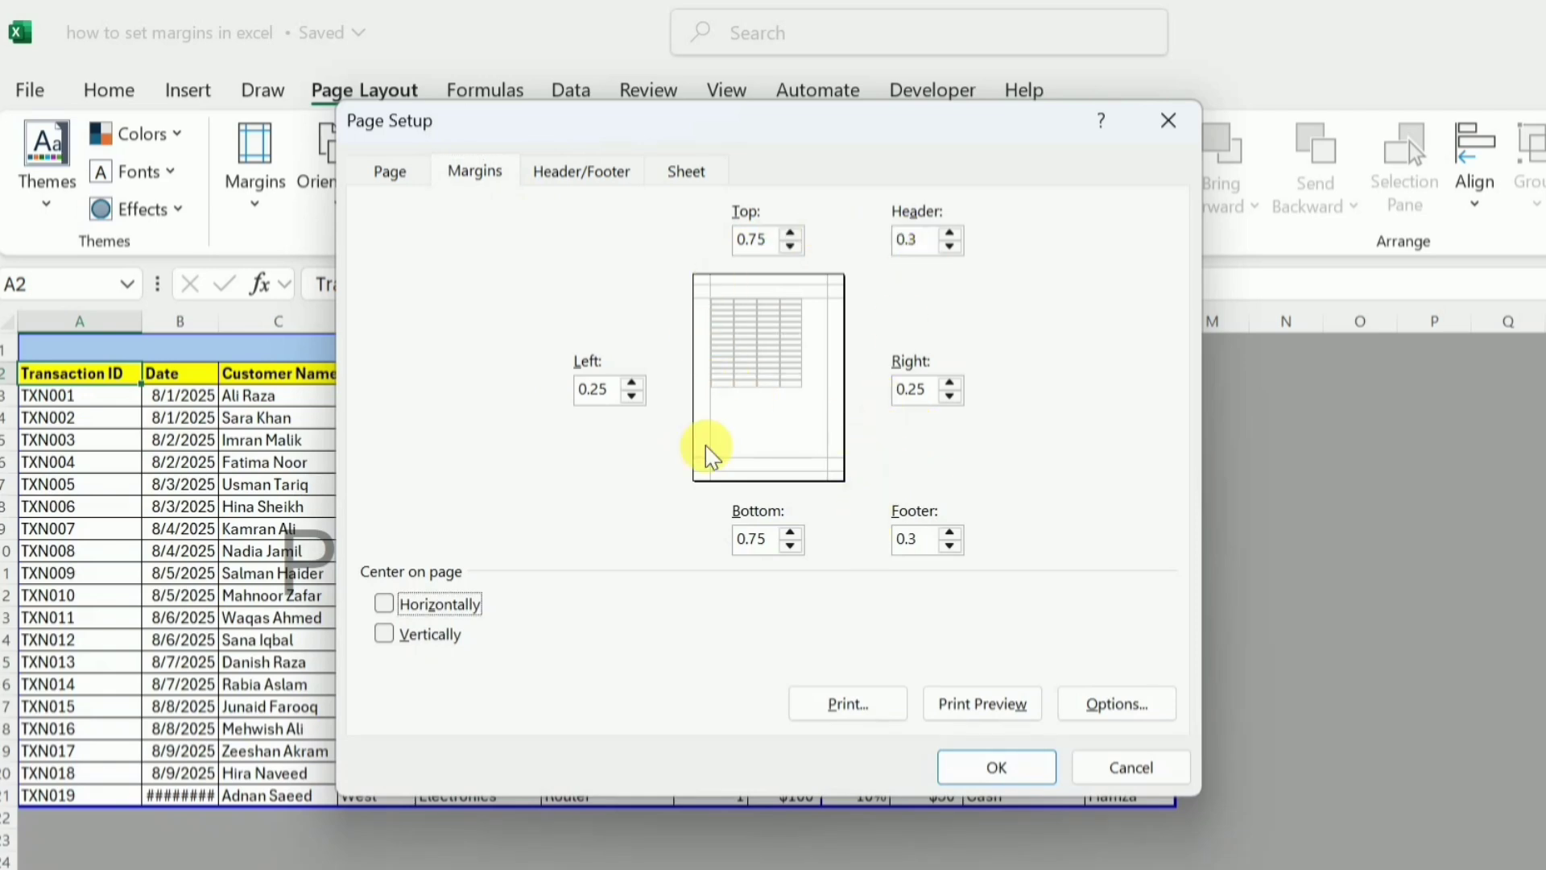
left_click(385, 605)
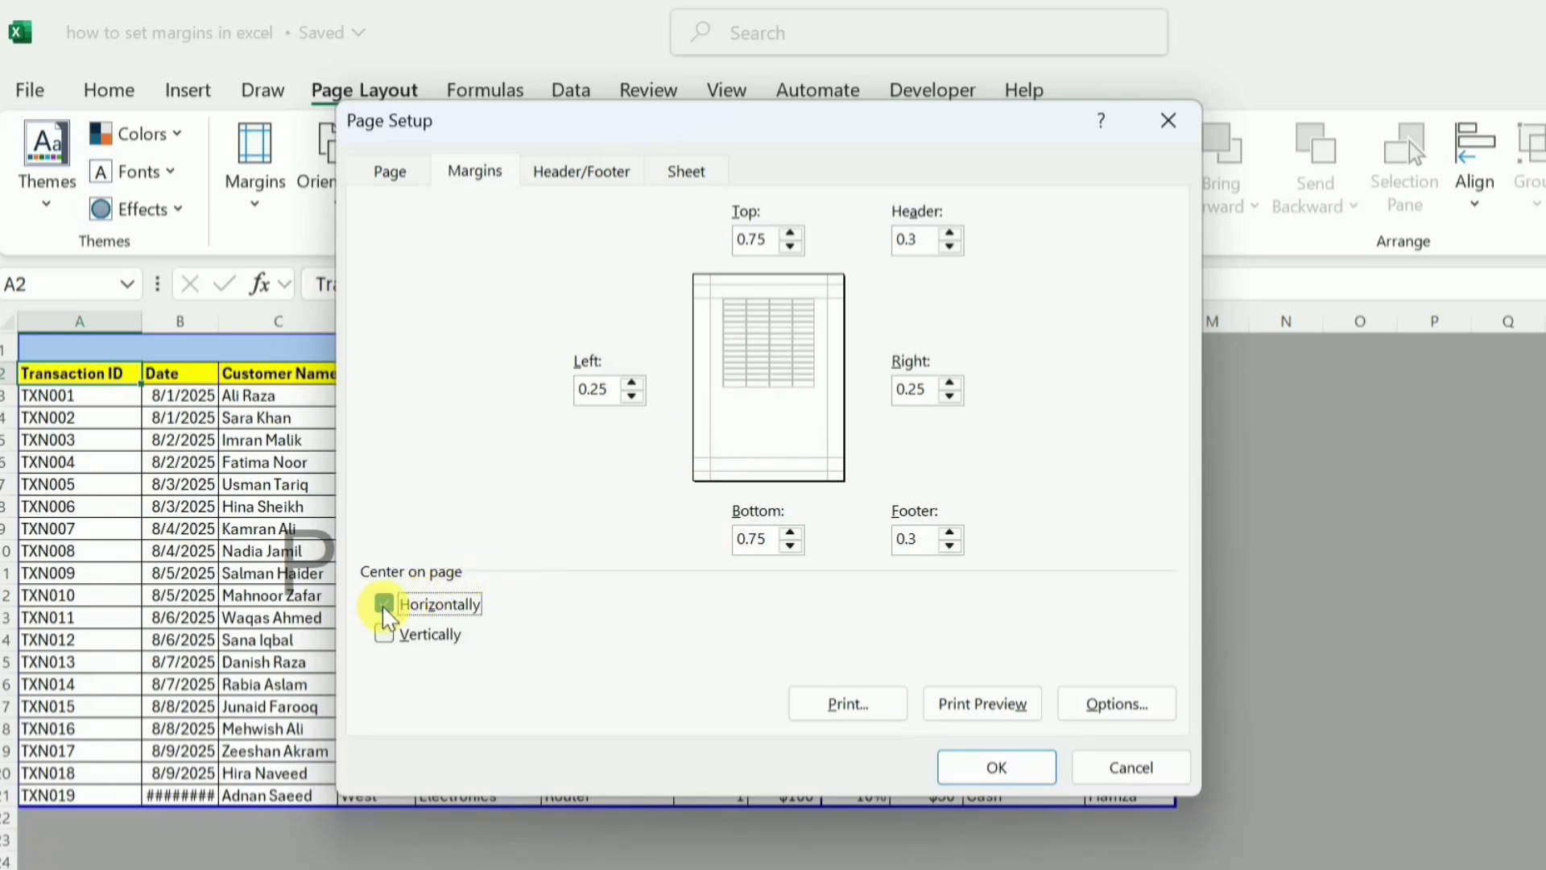
left_click(386, 635)
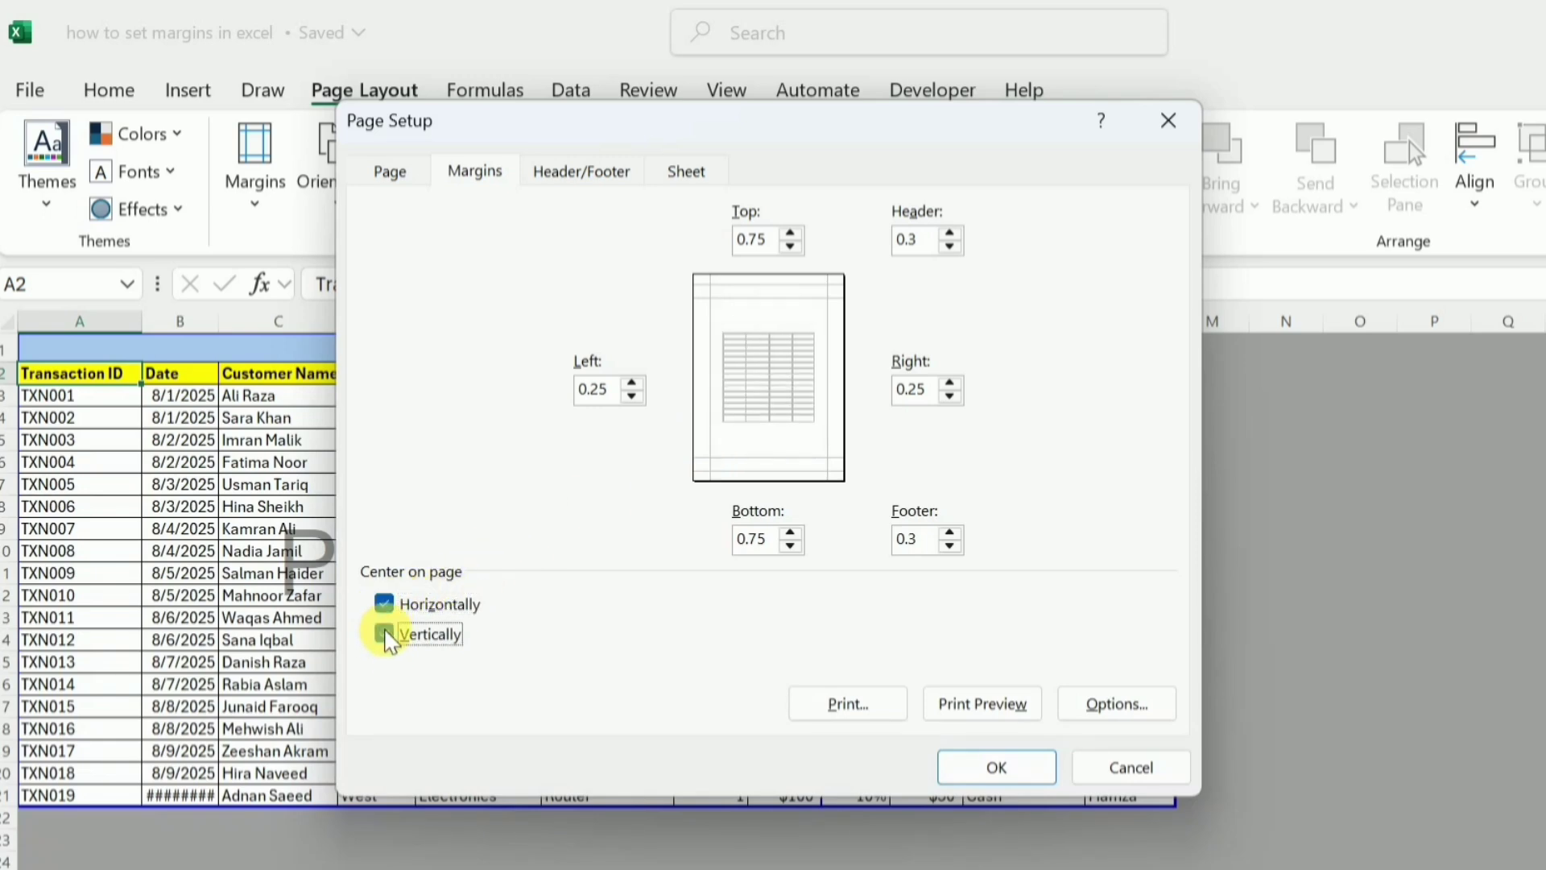
left_click(387, 636)
left_click(385, 606)
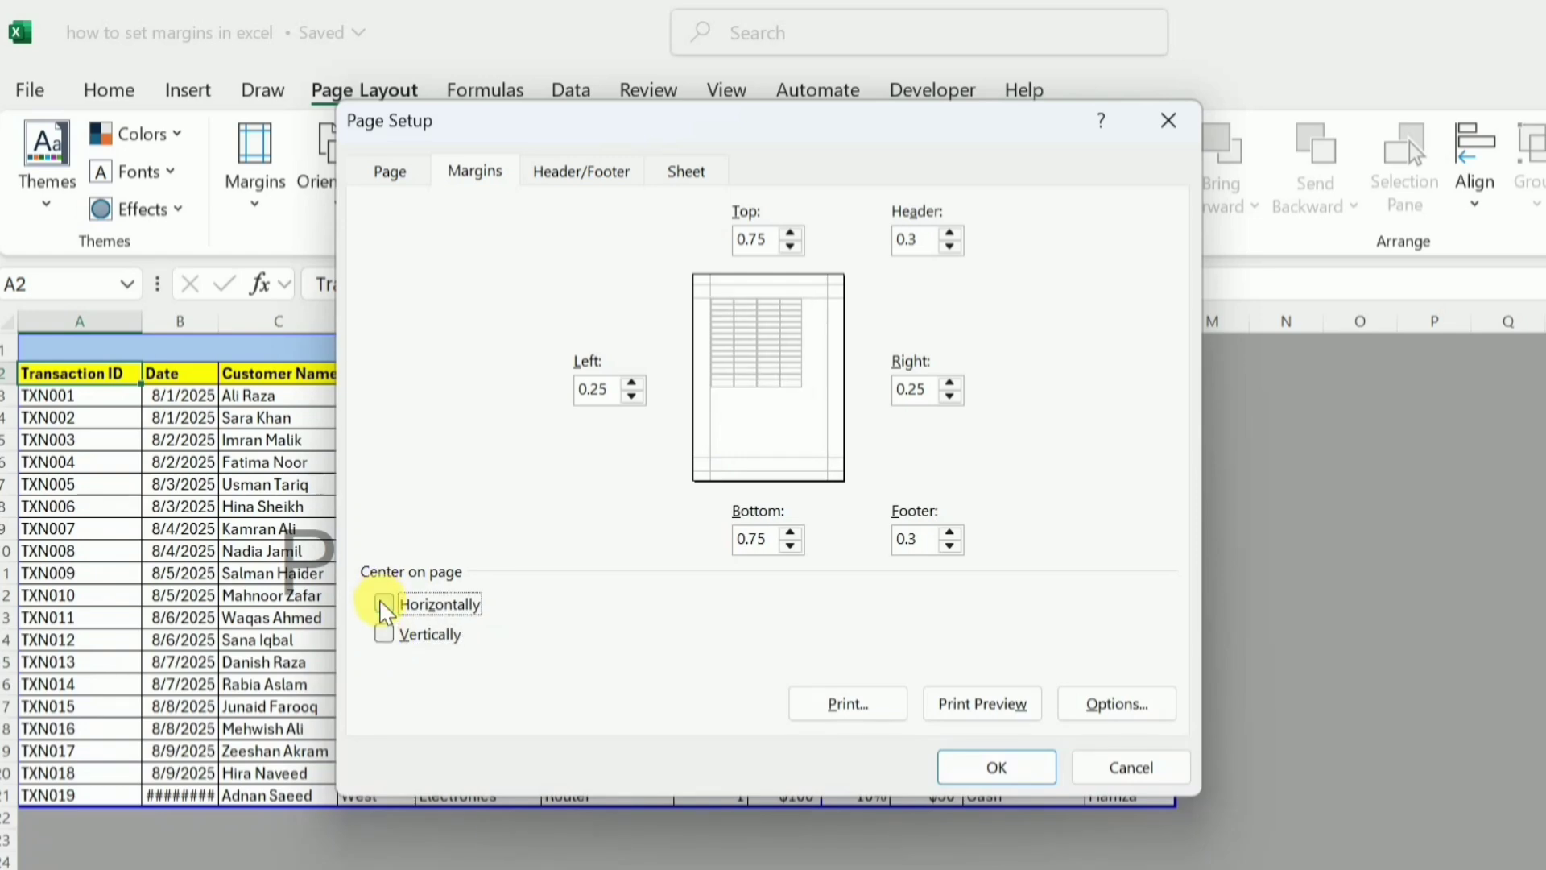
left_click(850, 627)
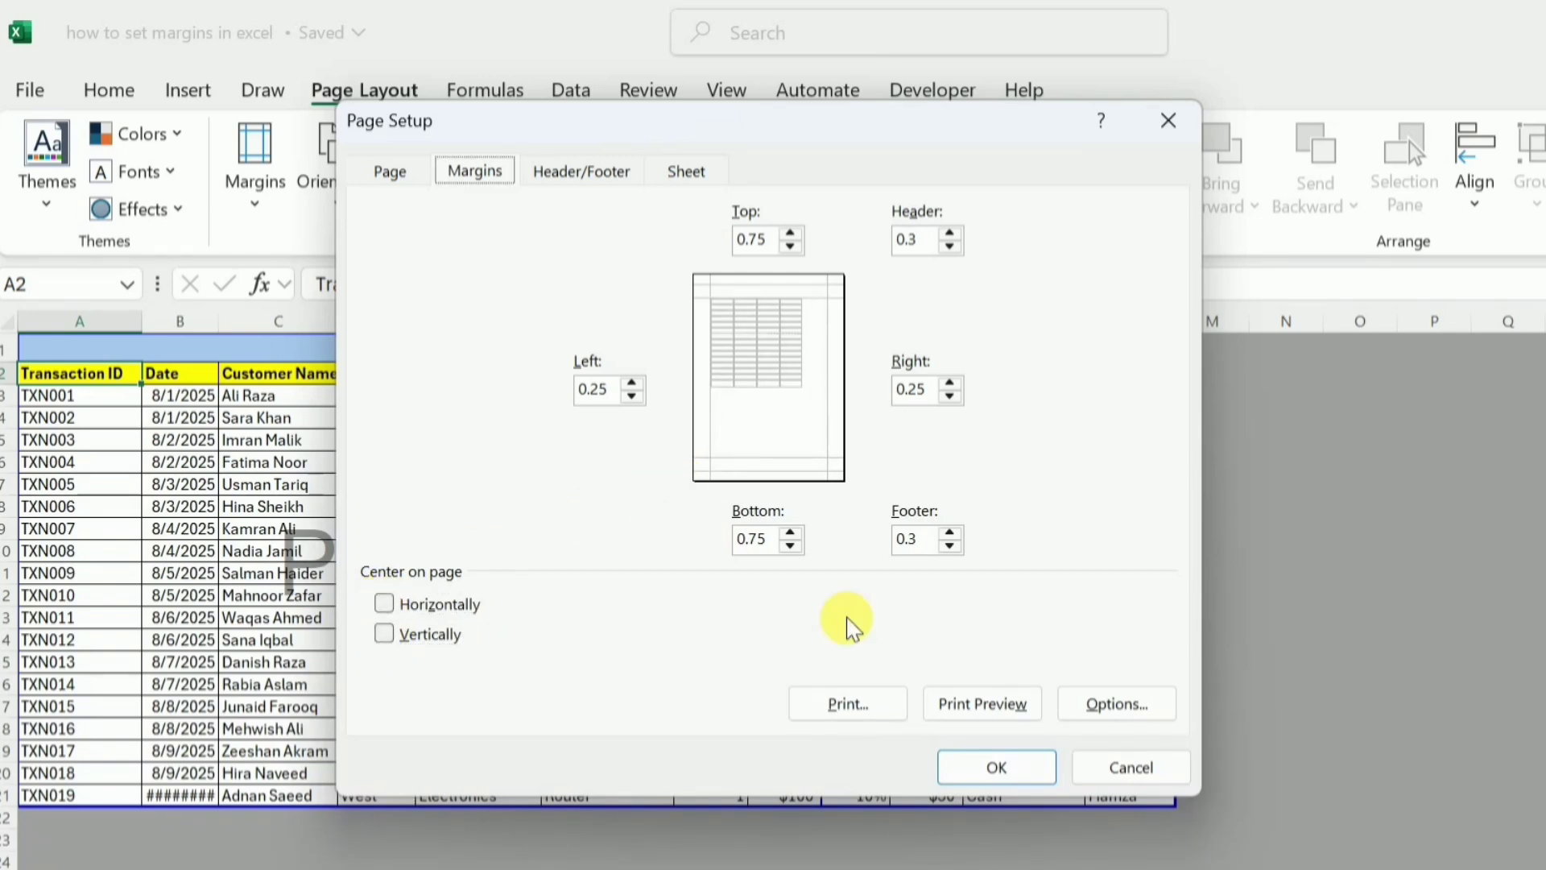
Preview the printout, still spread over two pages, then return to the worksheet
left_click(1008, 704)
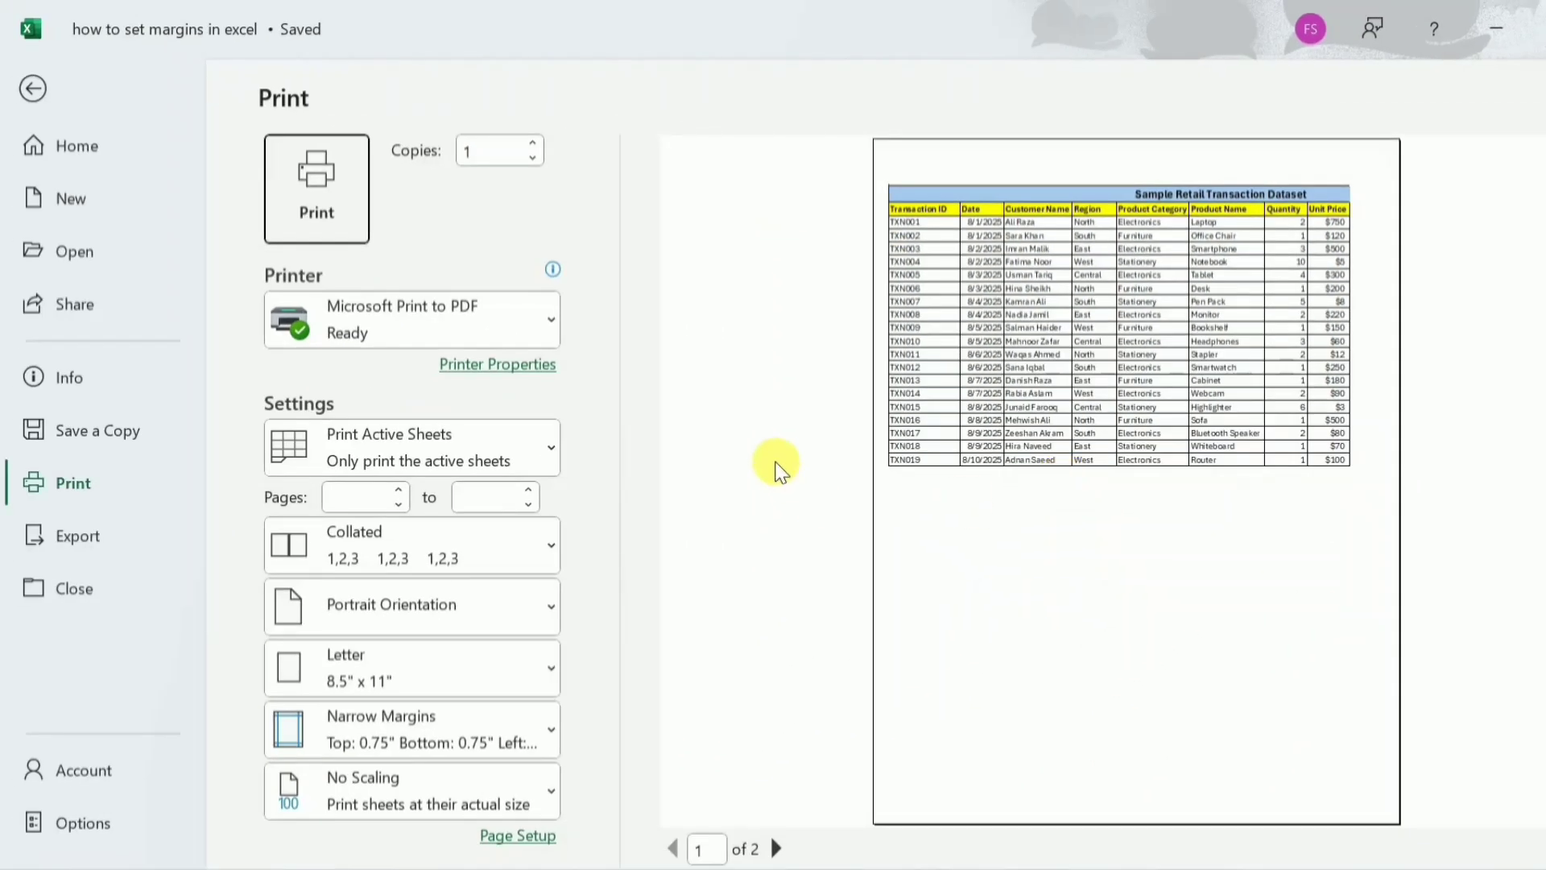
left_click(28, 95)
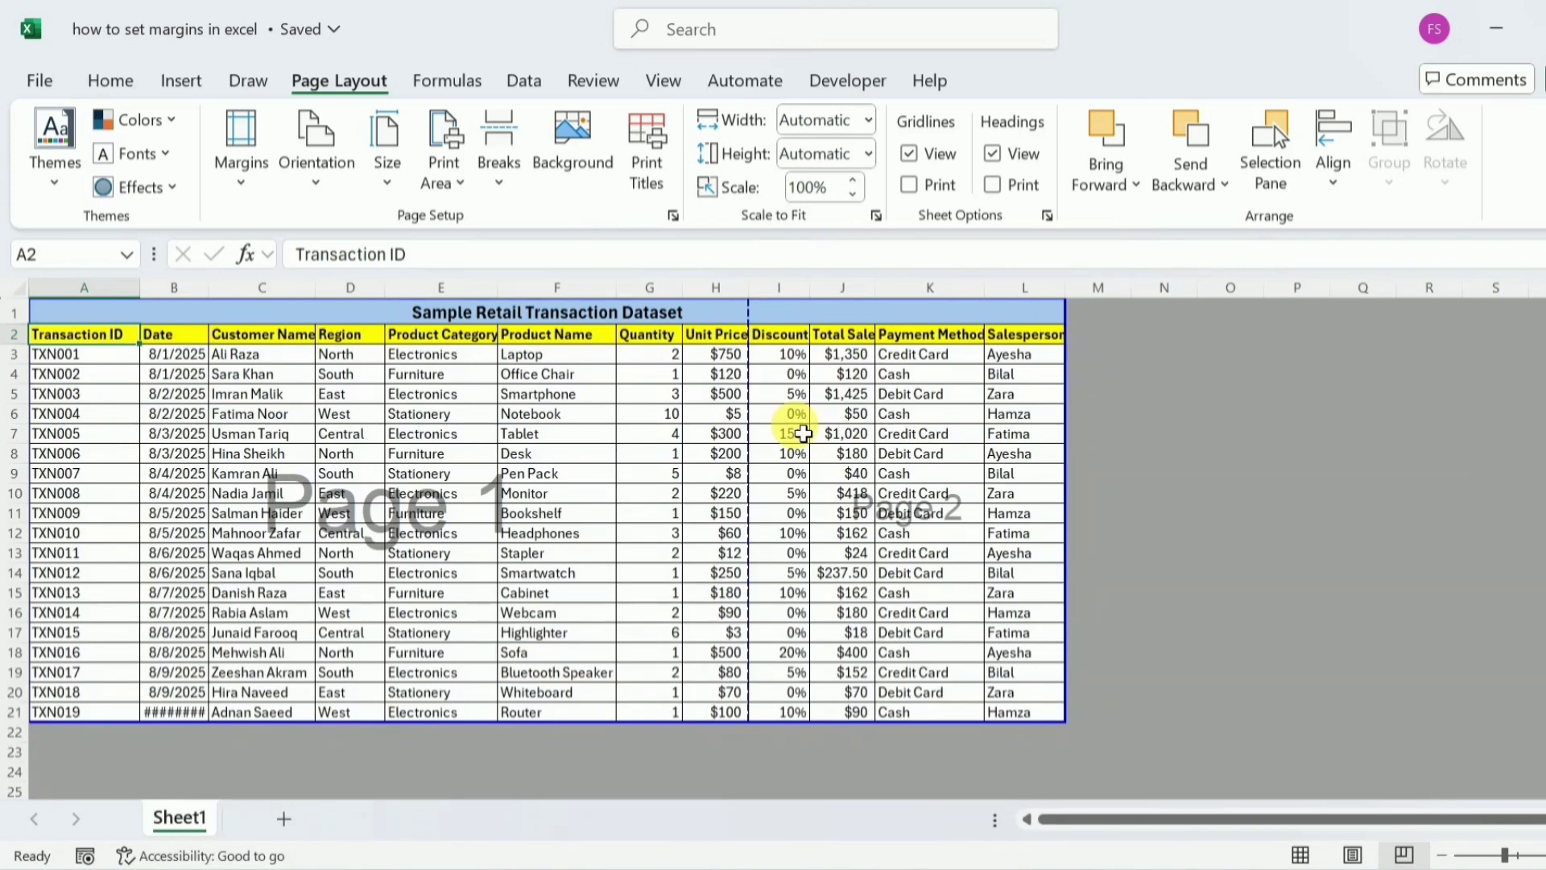
Set Page Setup scaling to 80% normal size so columns A–L fit on Page 1
left_click(674, 216)
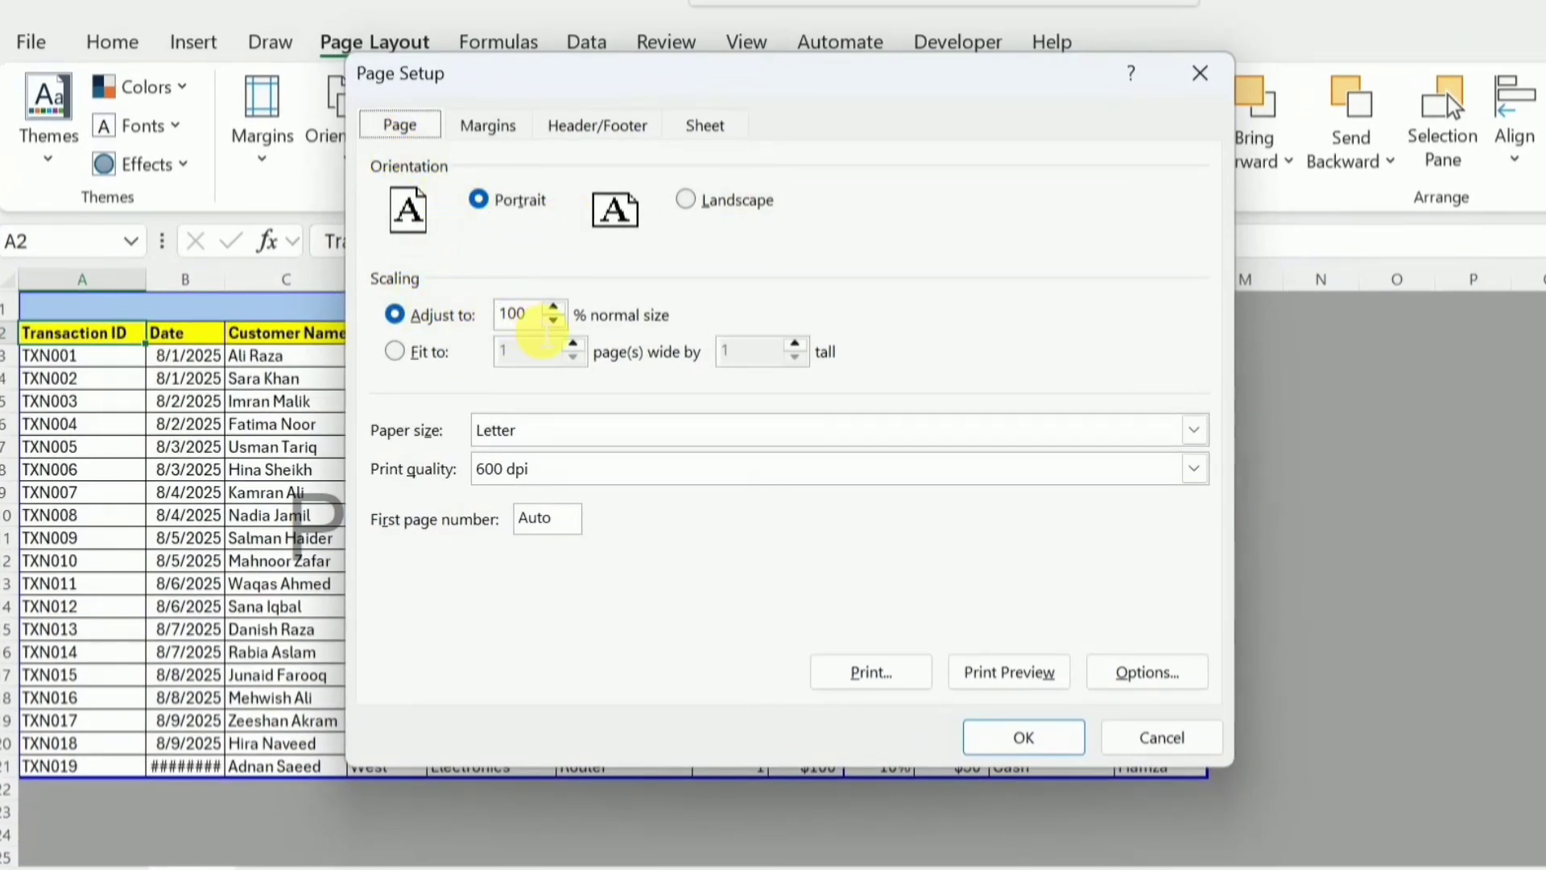
left_click(538, 321)
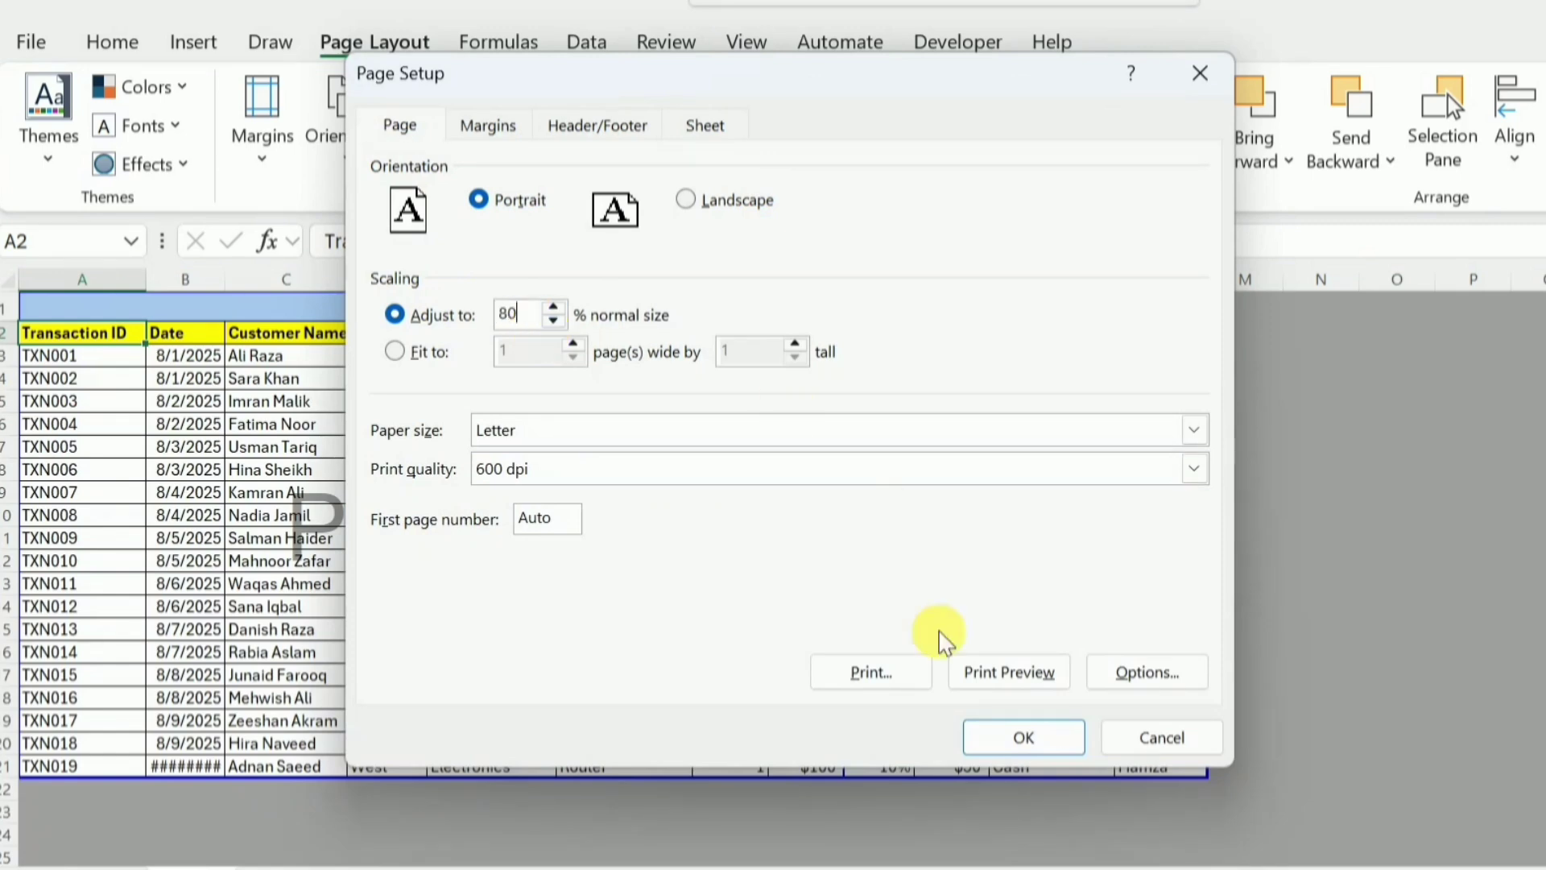
left_click(1024, 736)
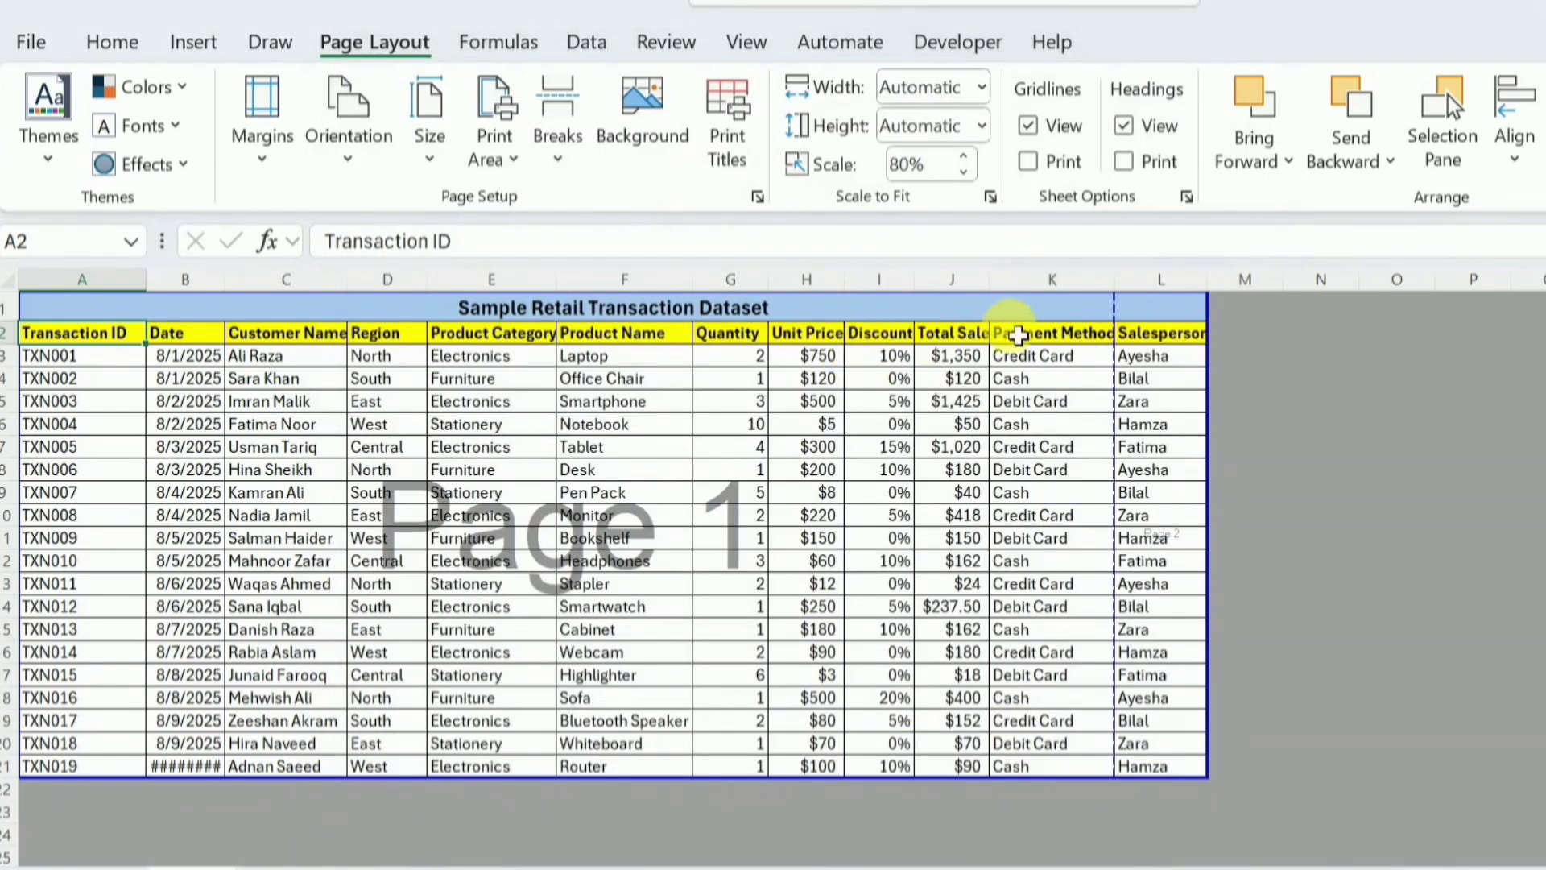
Lower the Scale to Fit value from 80% to 75%, then to 70%
left_click_drag(1145, 340, 1169, 364)
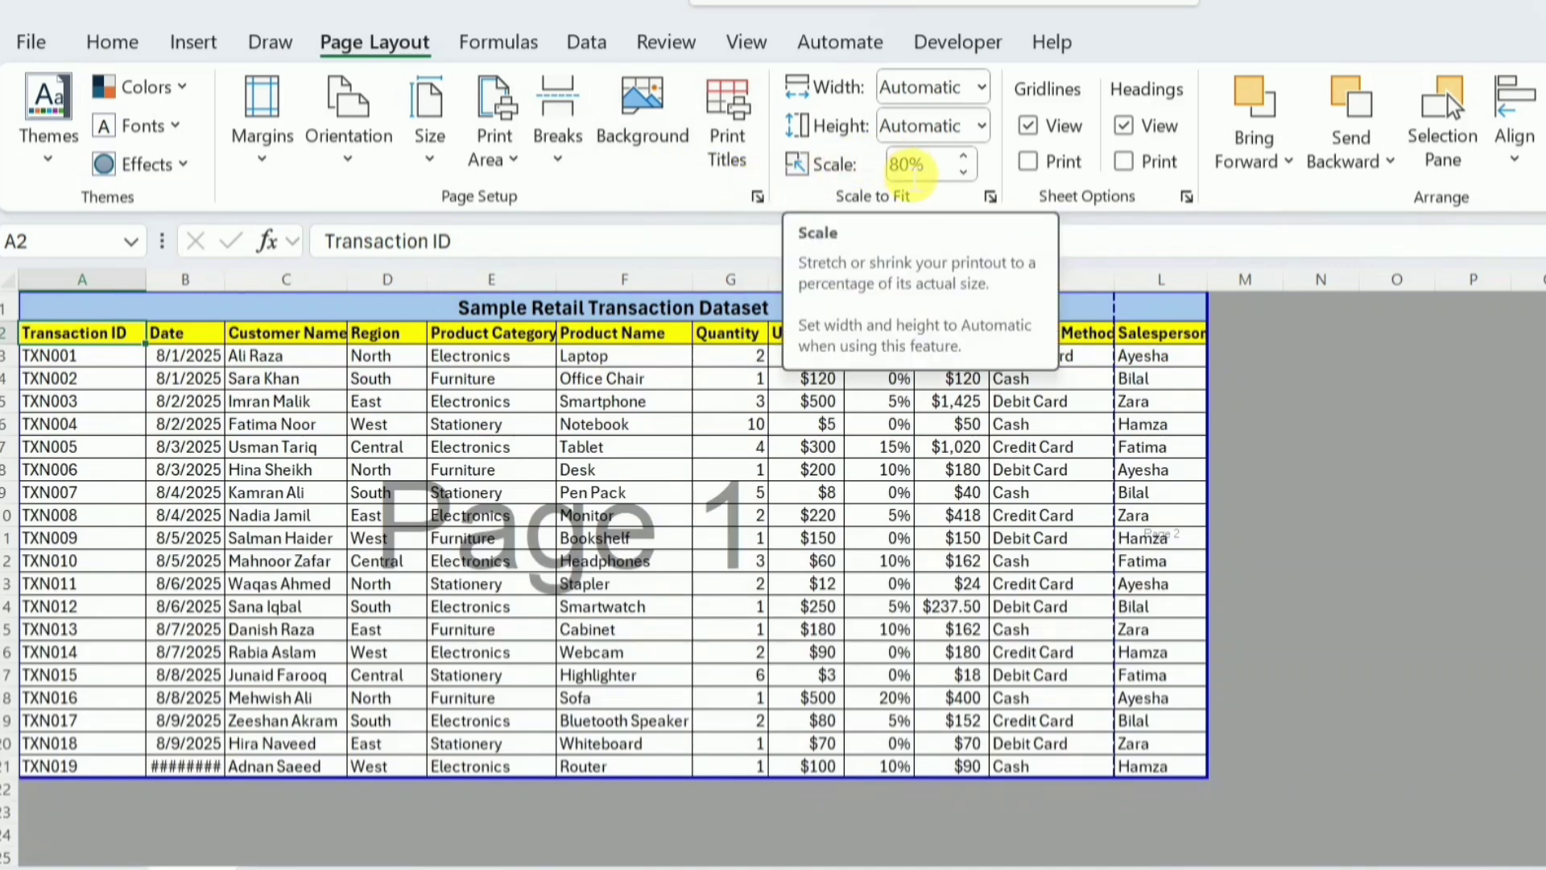
left_click(908, 164)
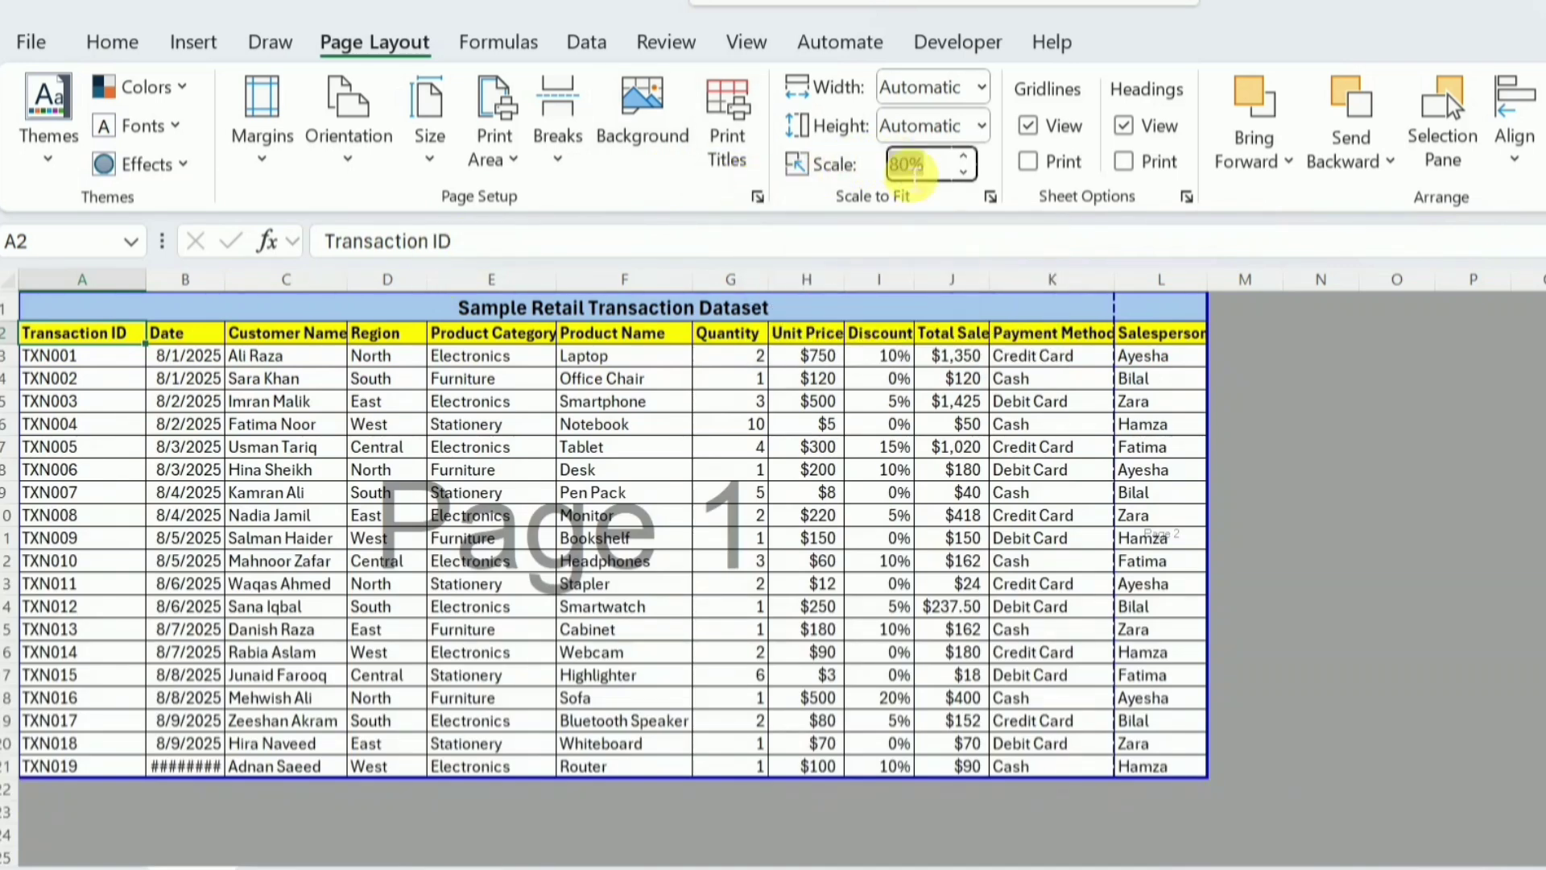
left_click(916, 166)
key("BackSpace")
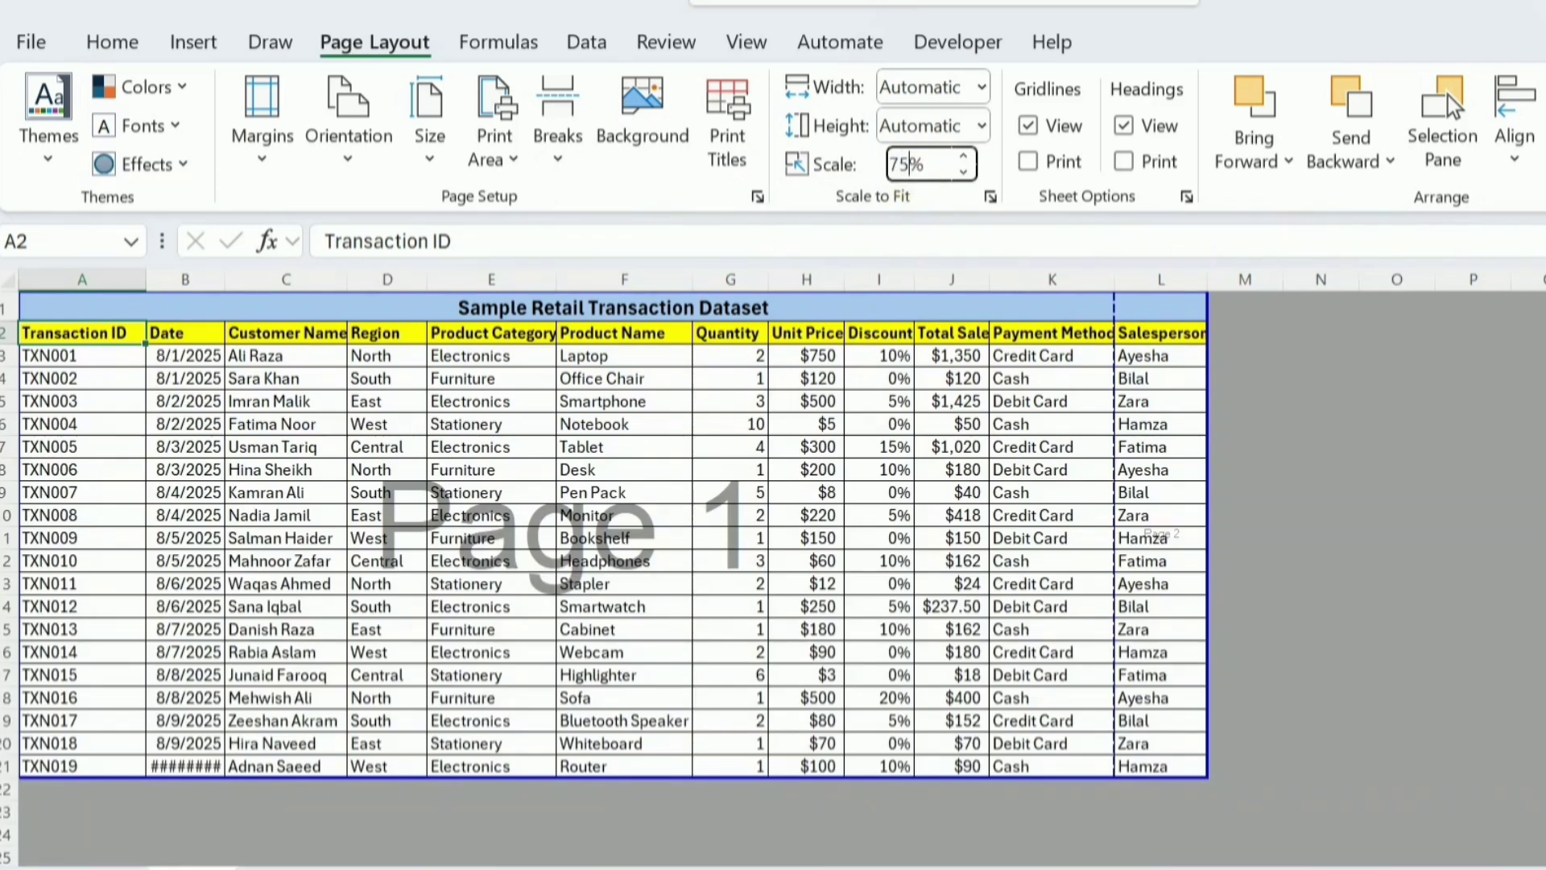
type("75")
left_click(1079, 401)
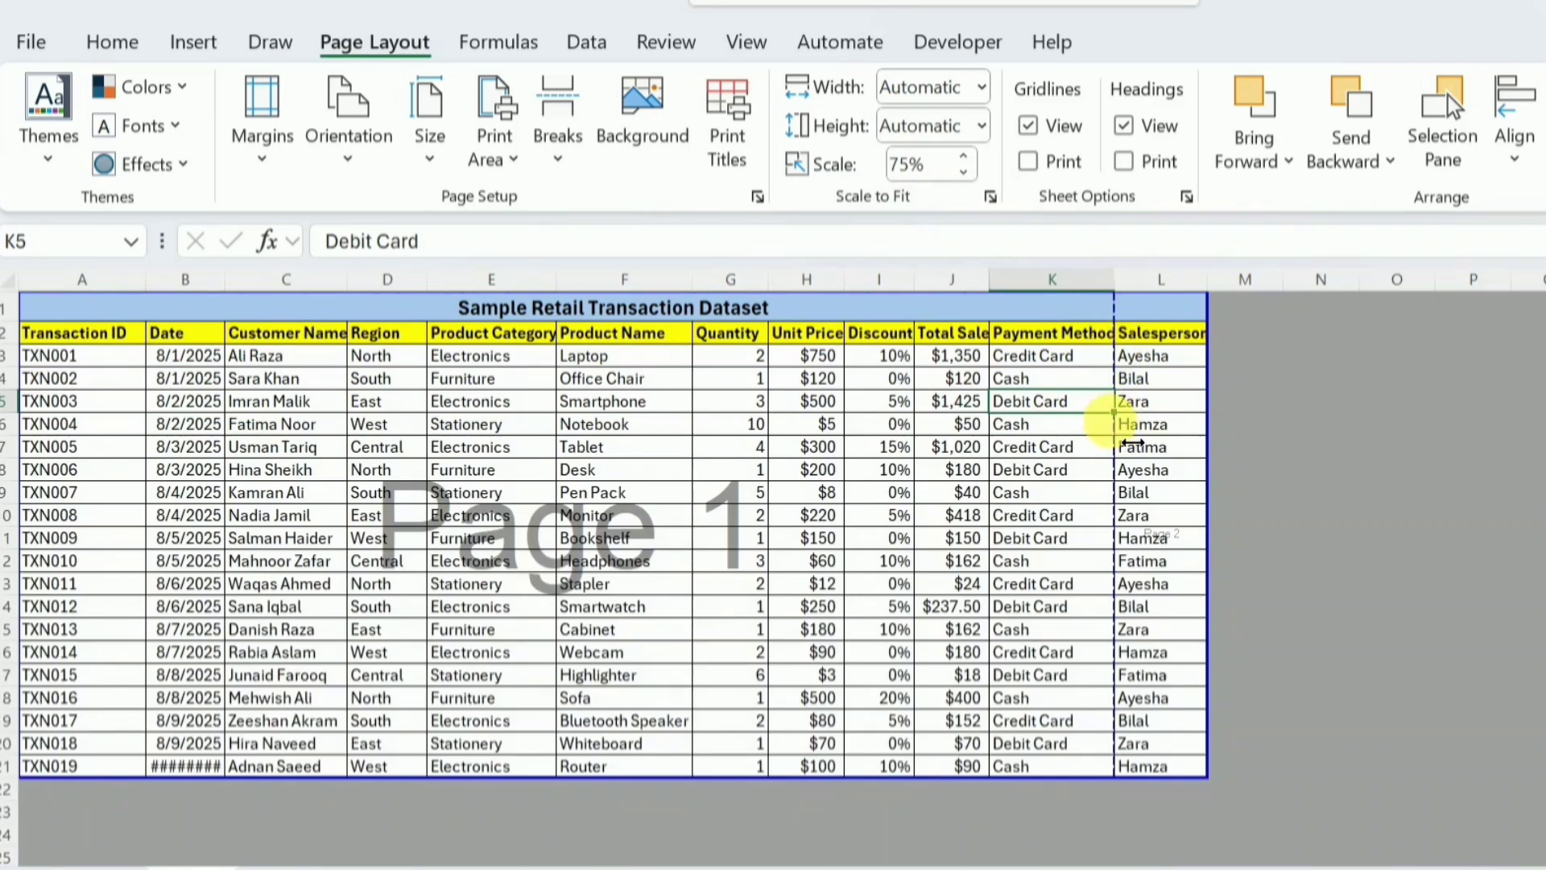
left_click(918, 171)
type("70")
left_click(1021, 398)
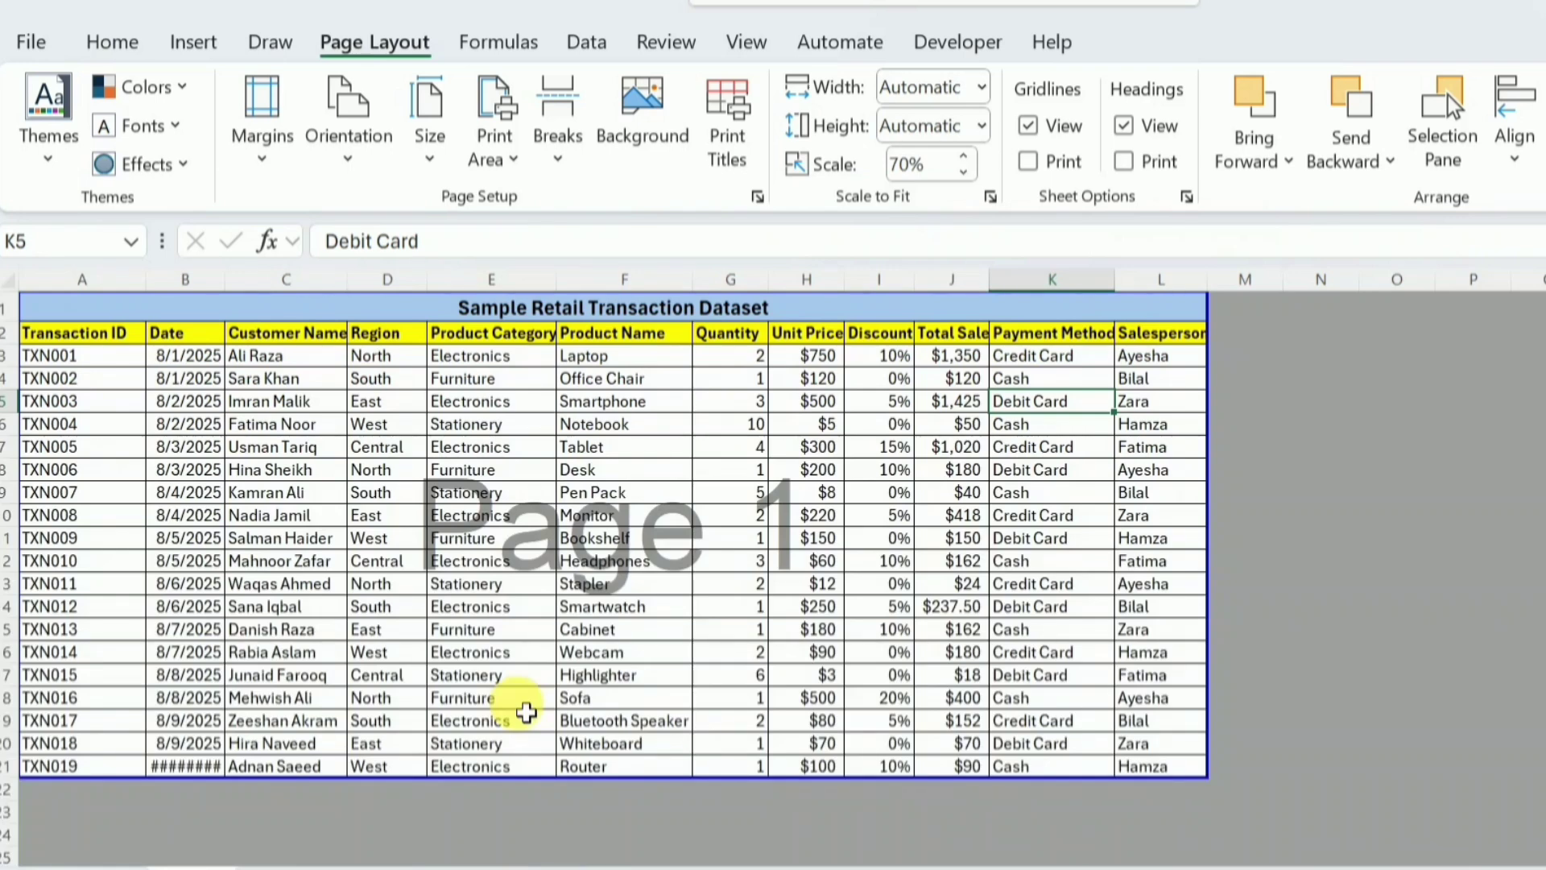
left_click(30, 43)
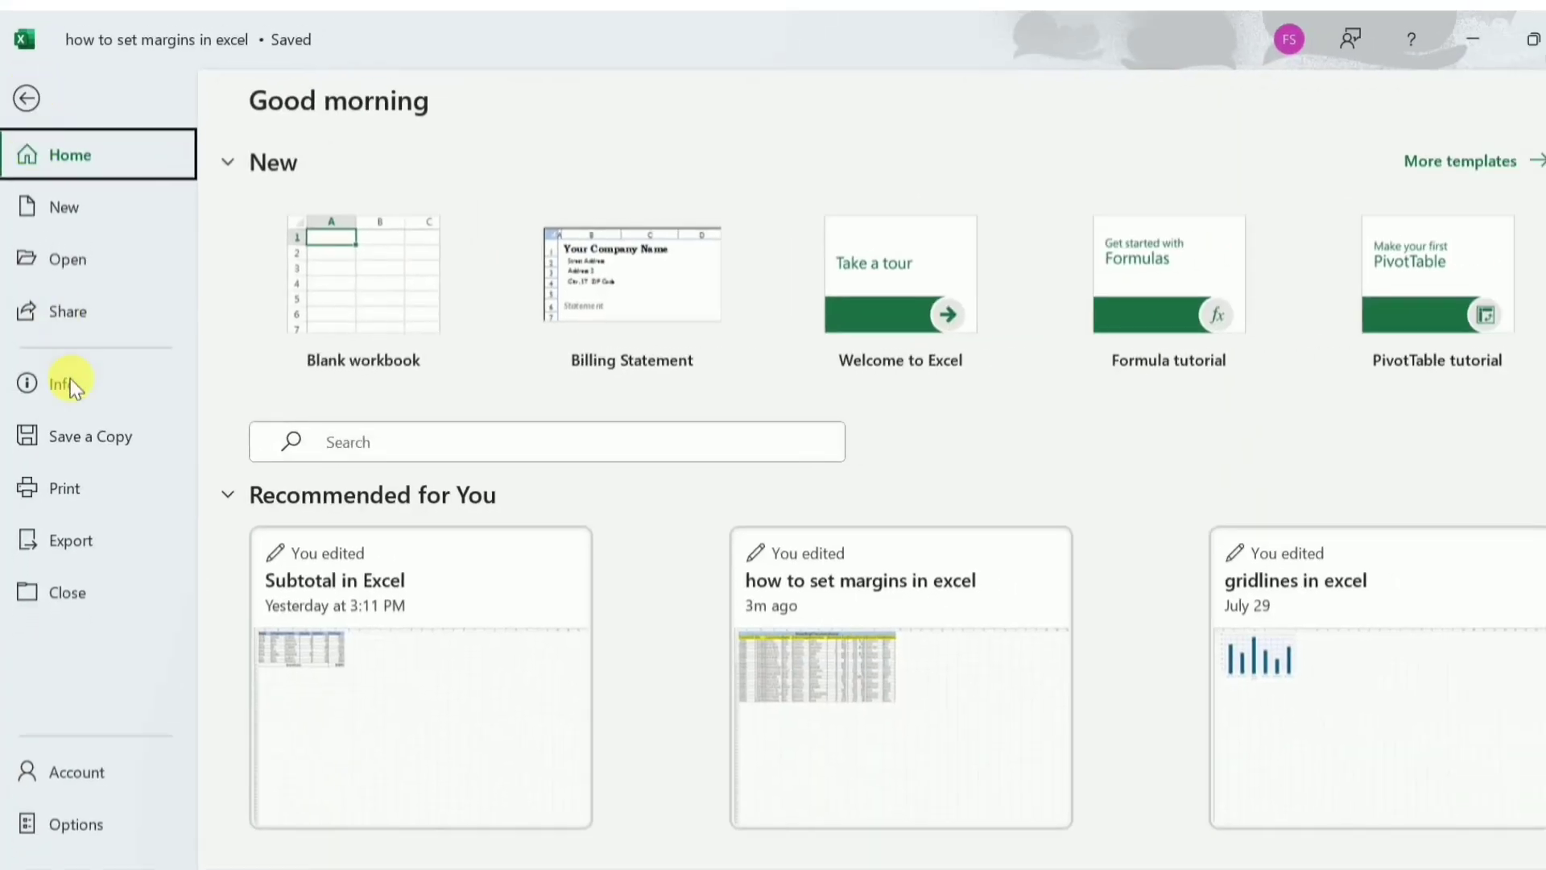
left_click(69, 489)
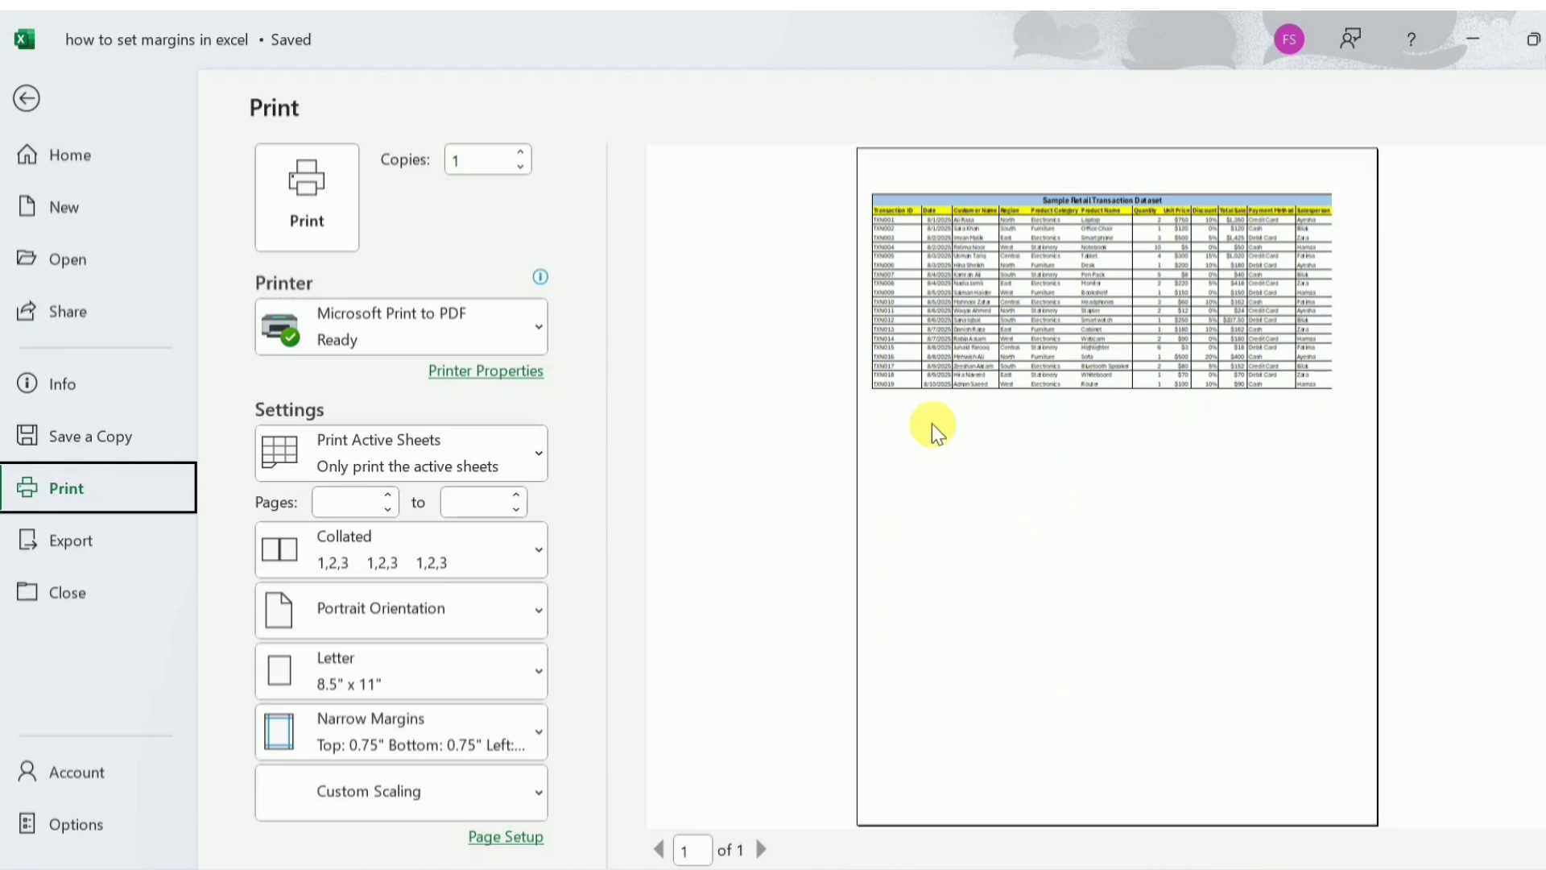
left_click(24, 98)
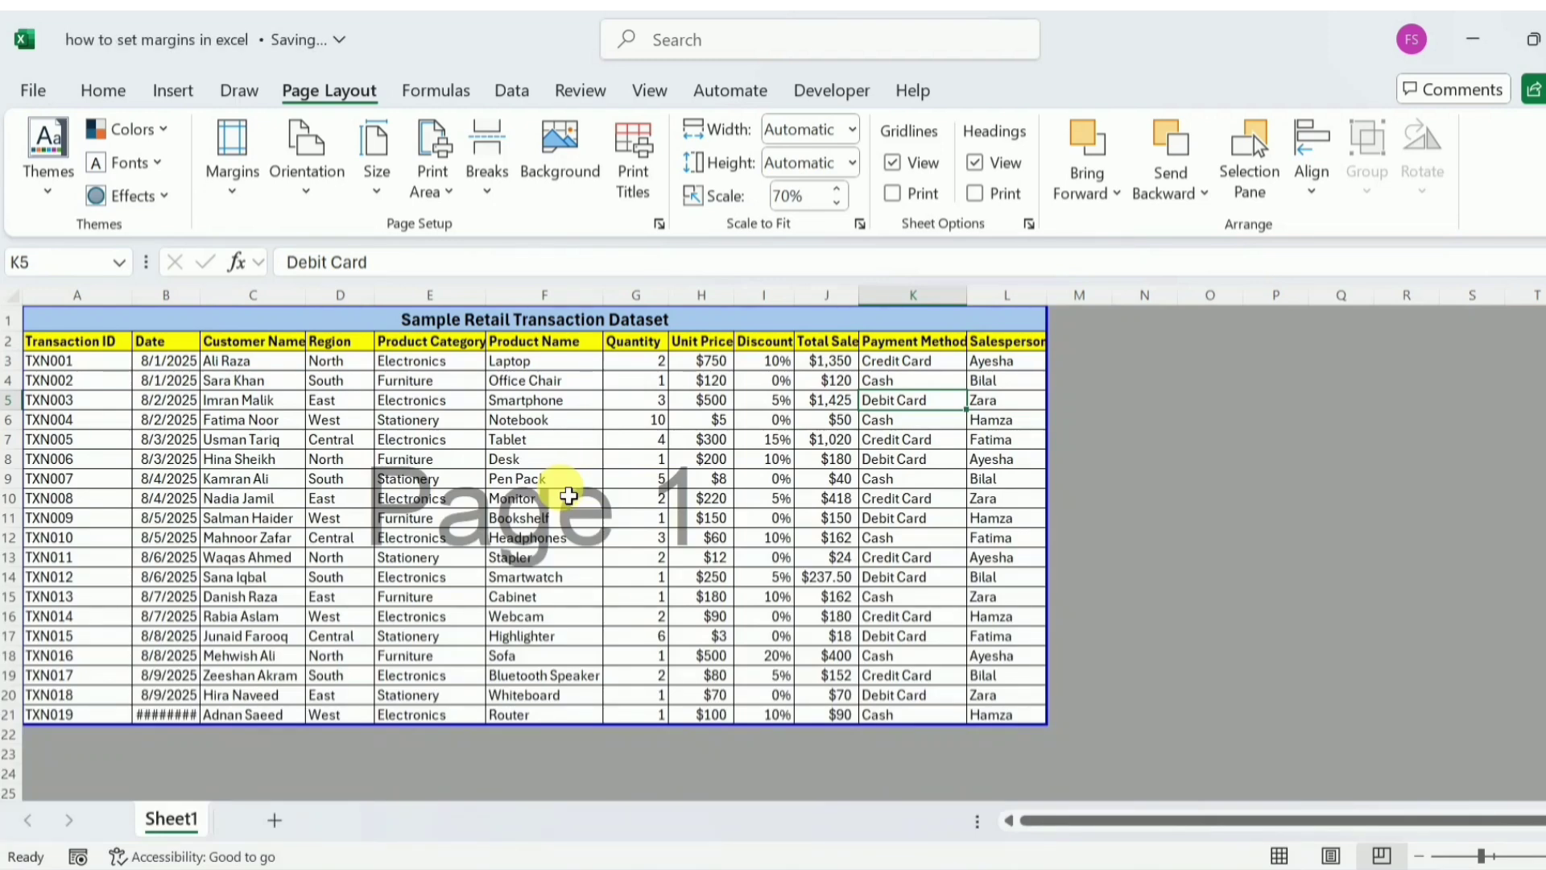
Switch the page to landscape orientation and raise the print scale to 95%
left_click(310, 194)
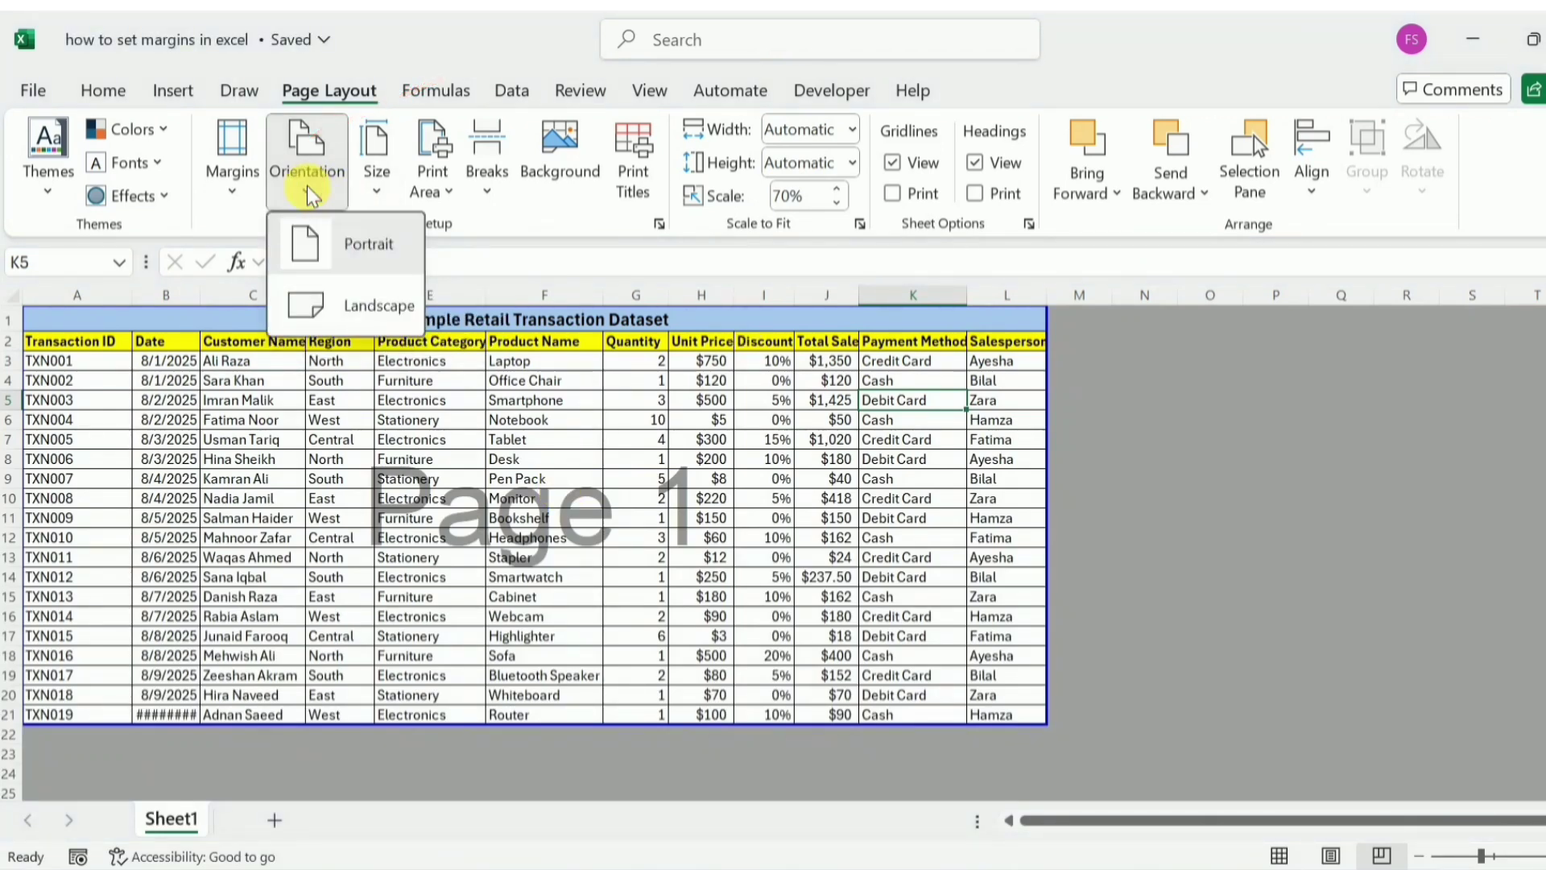
left_click(371, 305)
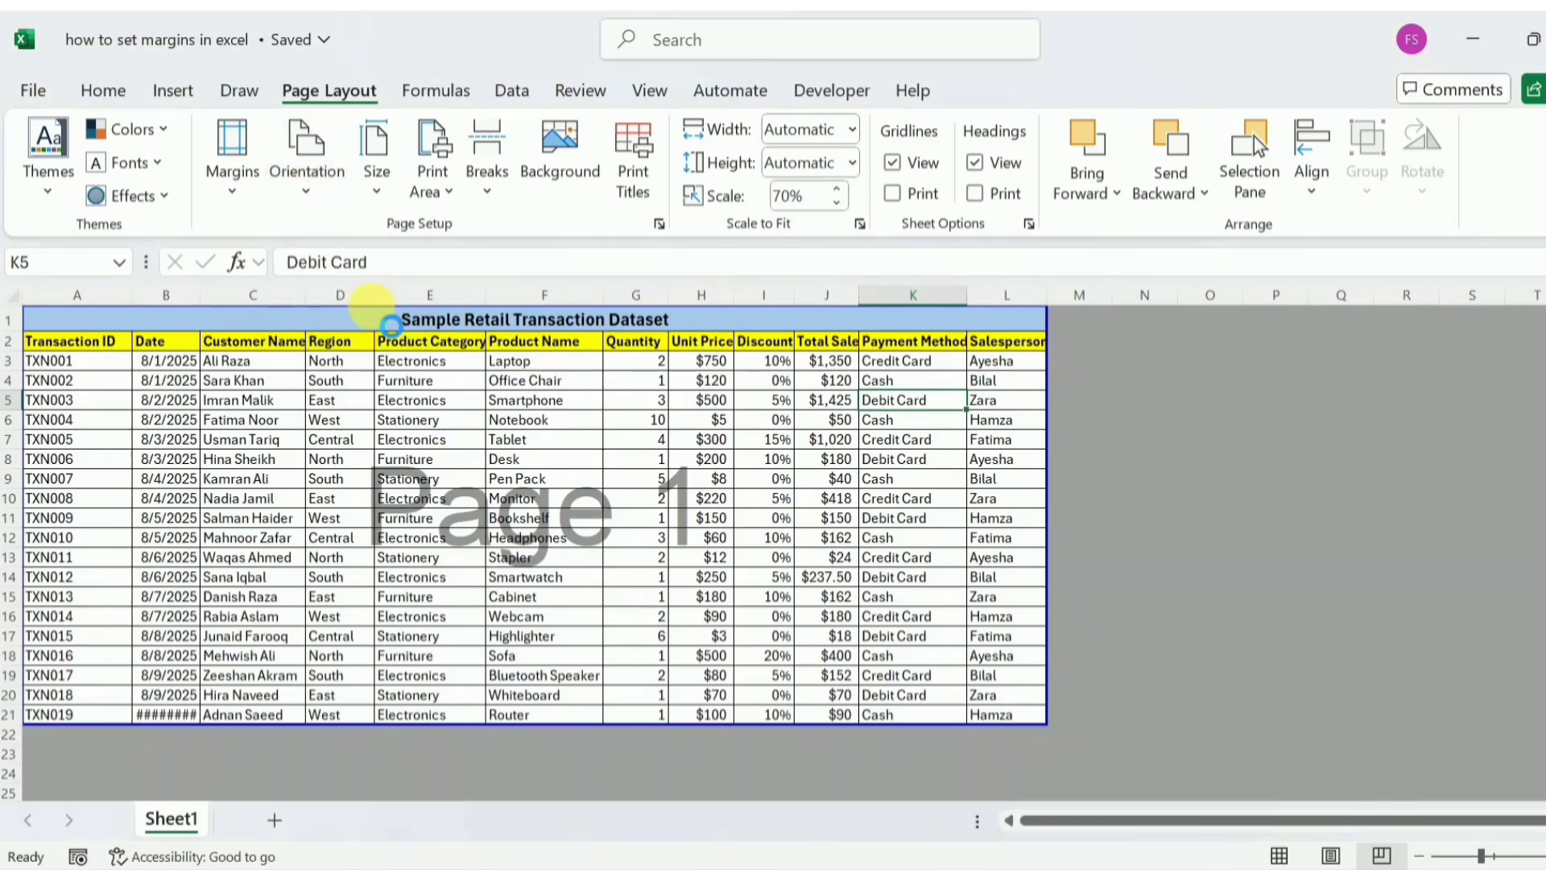
left_click(789, 197)
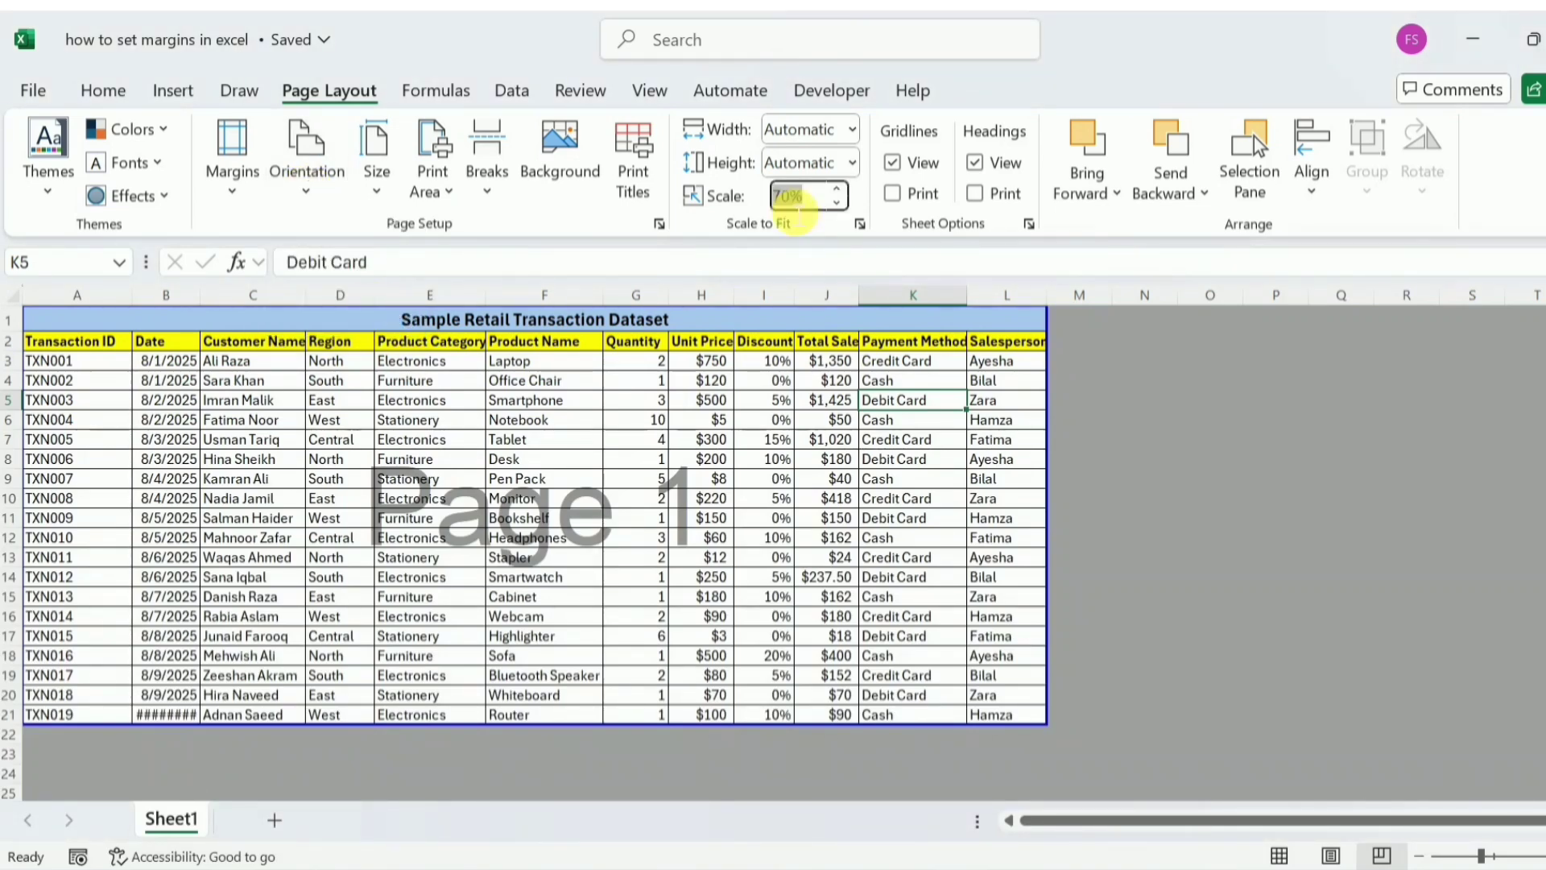
type("95")
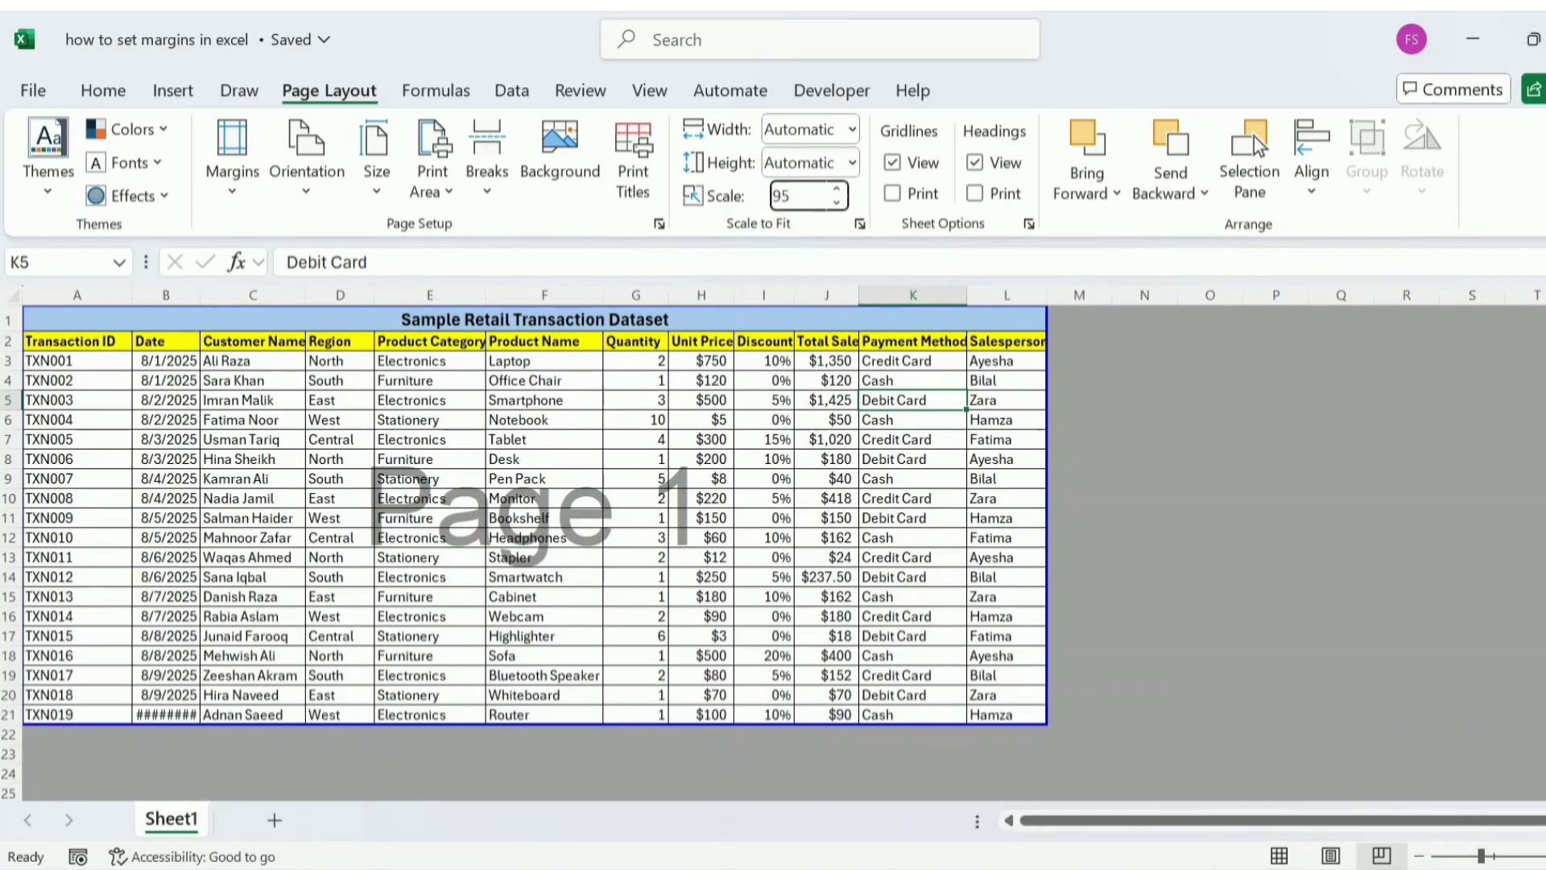
key("Return")
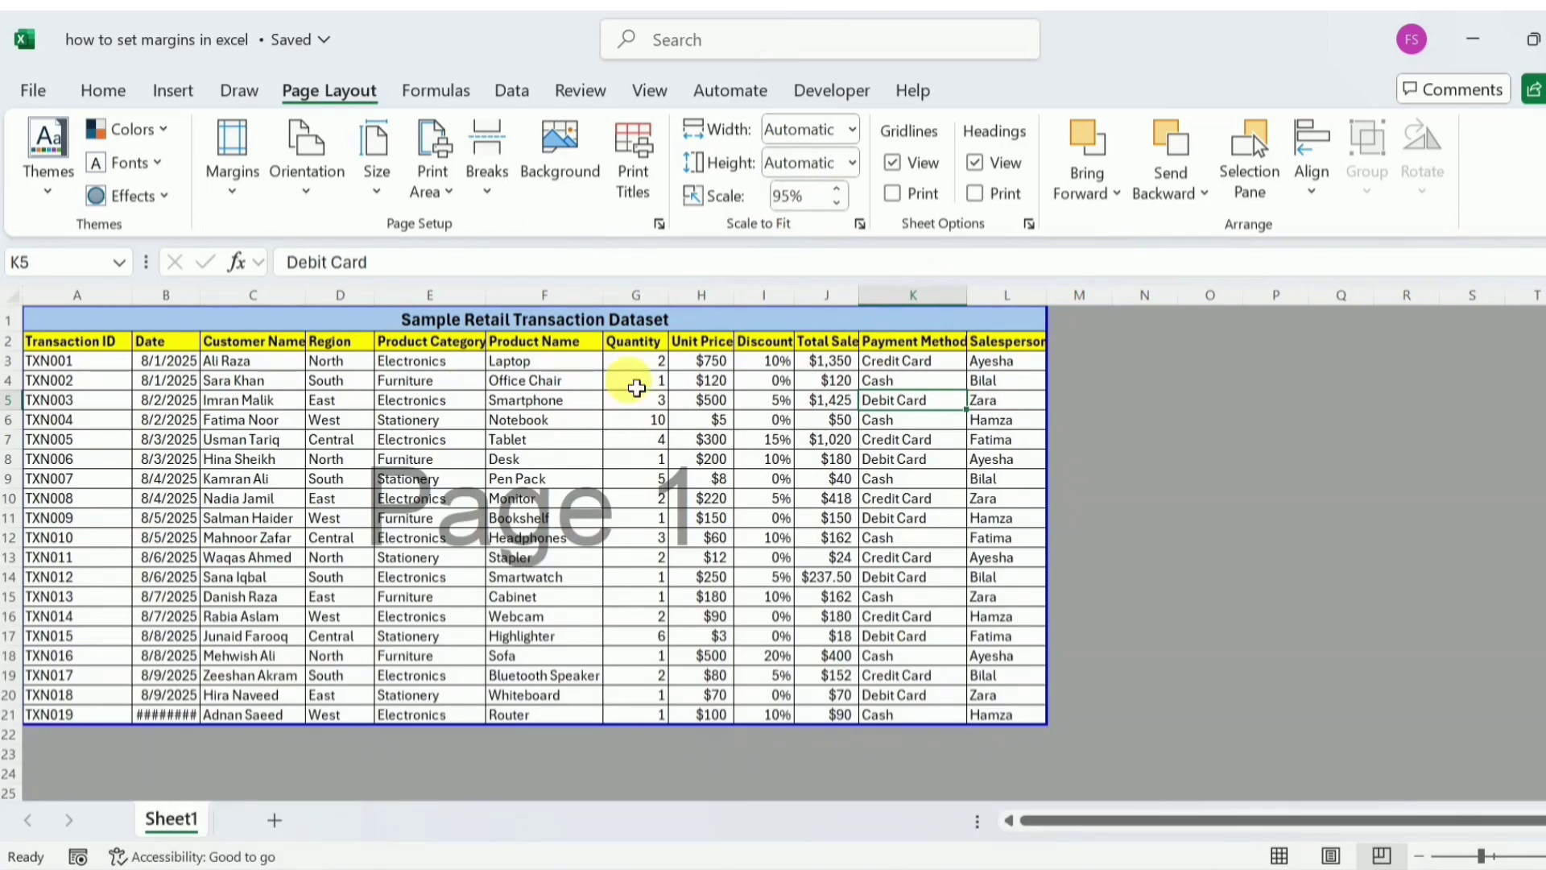
Open File > Print to preview the whole landscape table on one page, 1 of 1
left_click(30, 94)
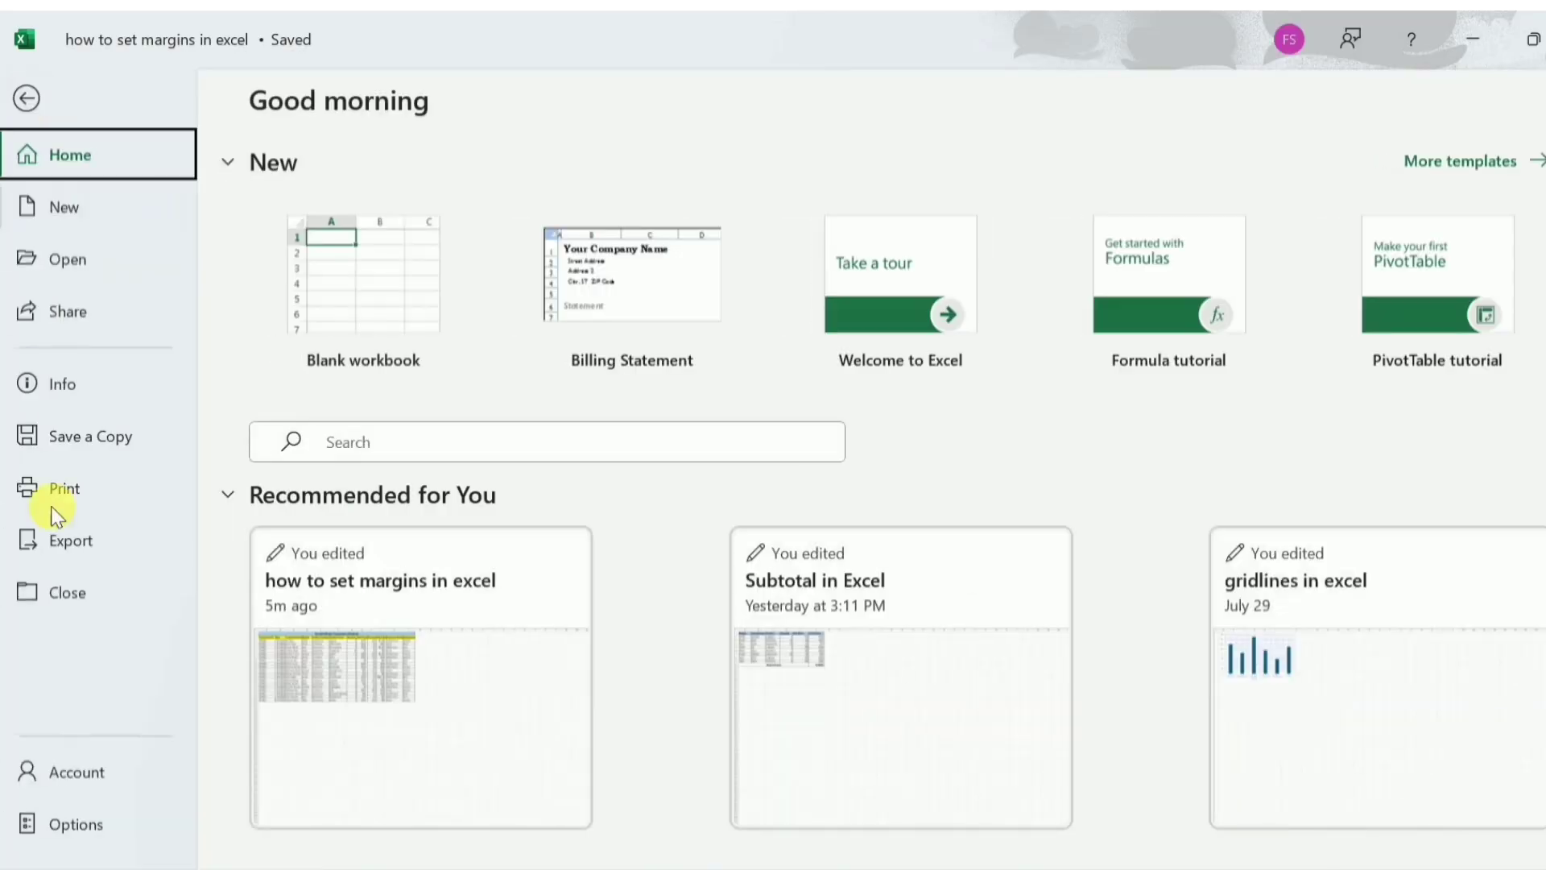
left_click(85, 497)
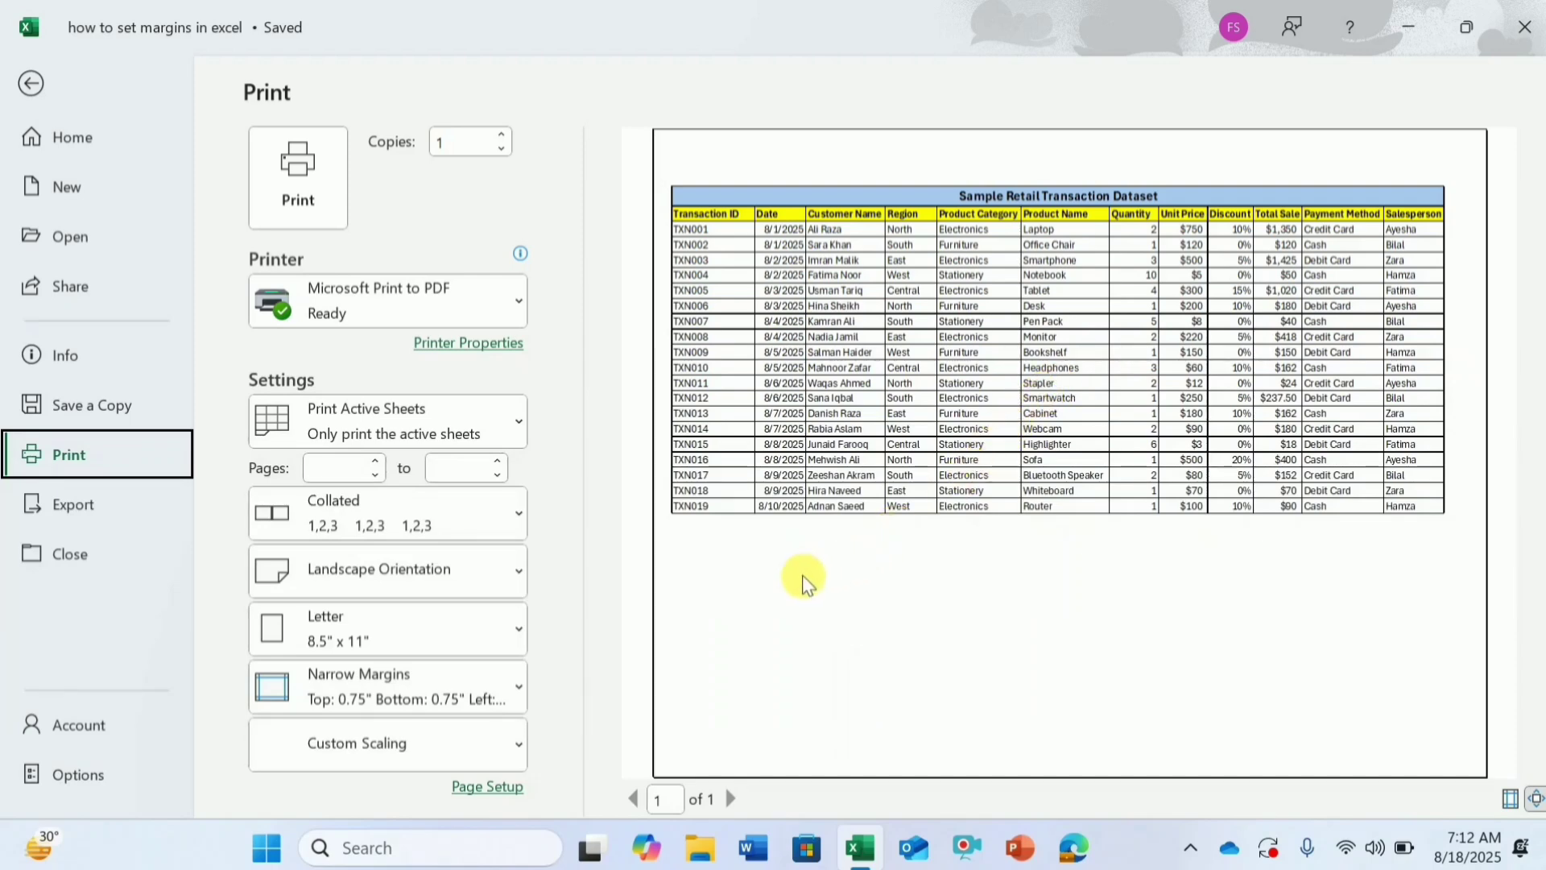
Turn on Center on page: Horizontally in Page Setup's Margins tab
left_click(33, 87)
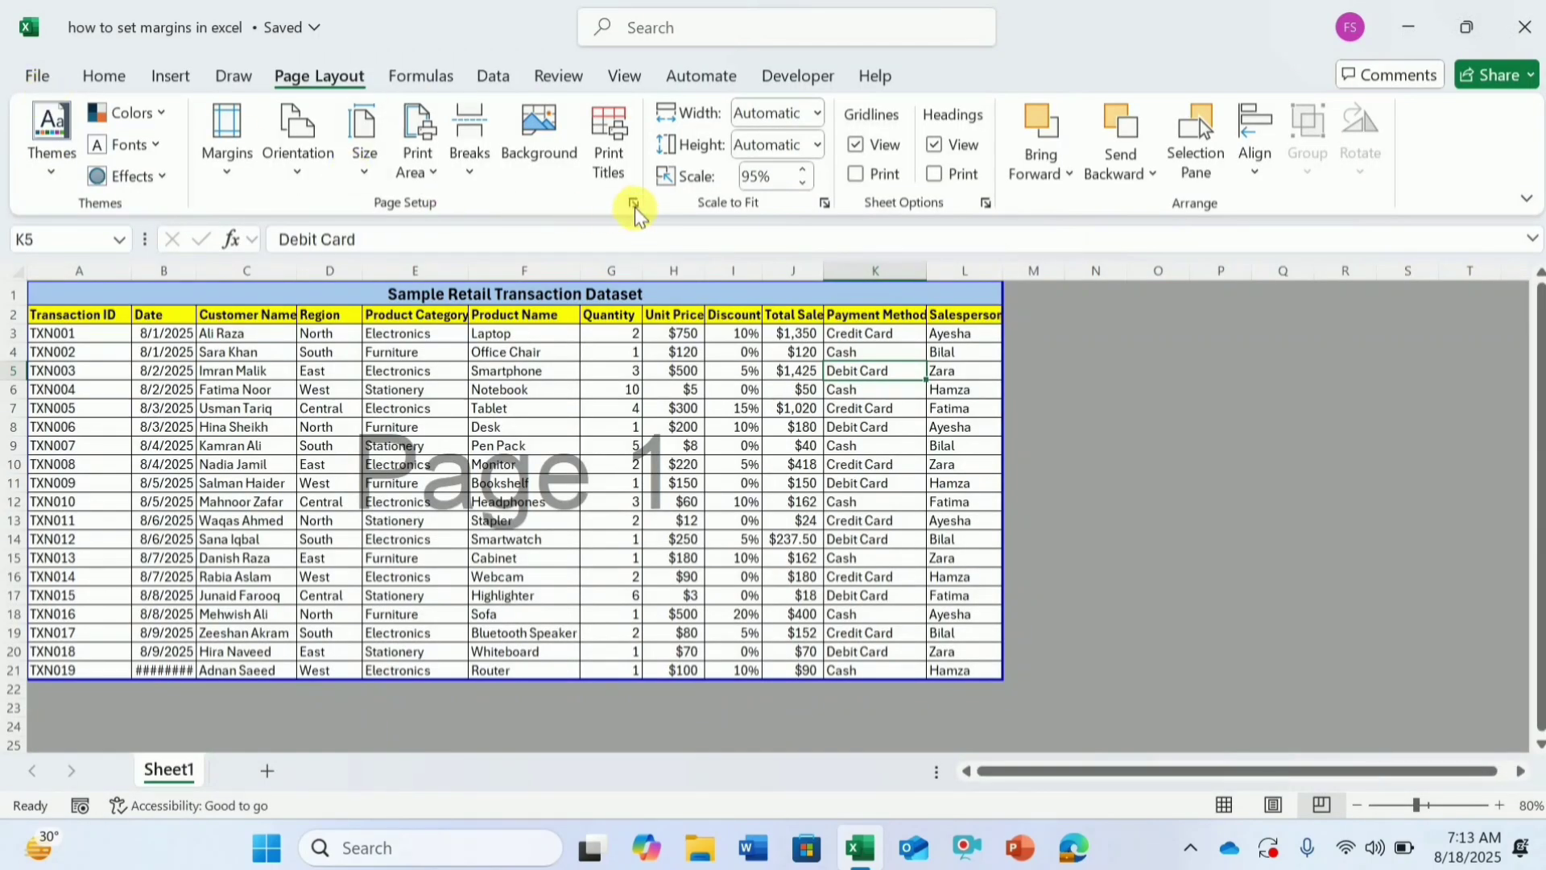
left_click(635, 204)
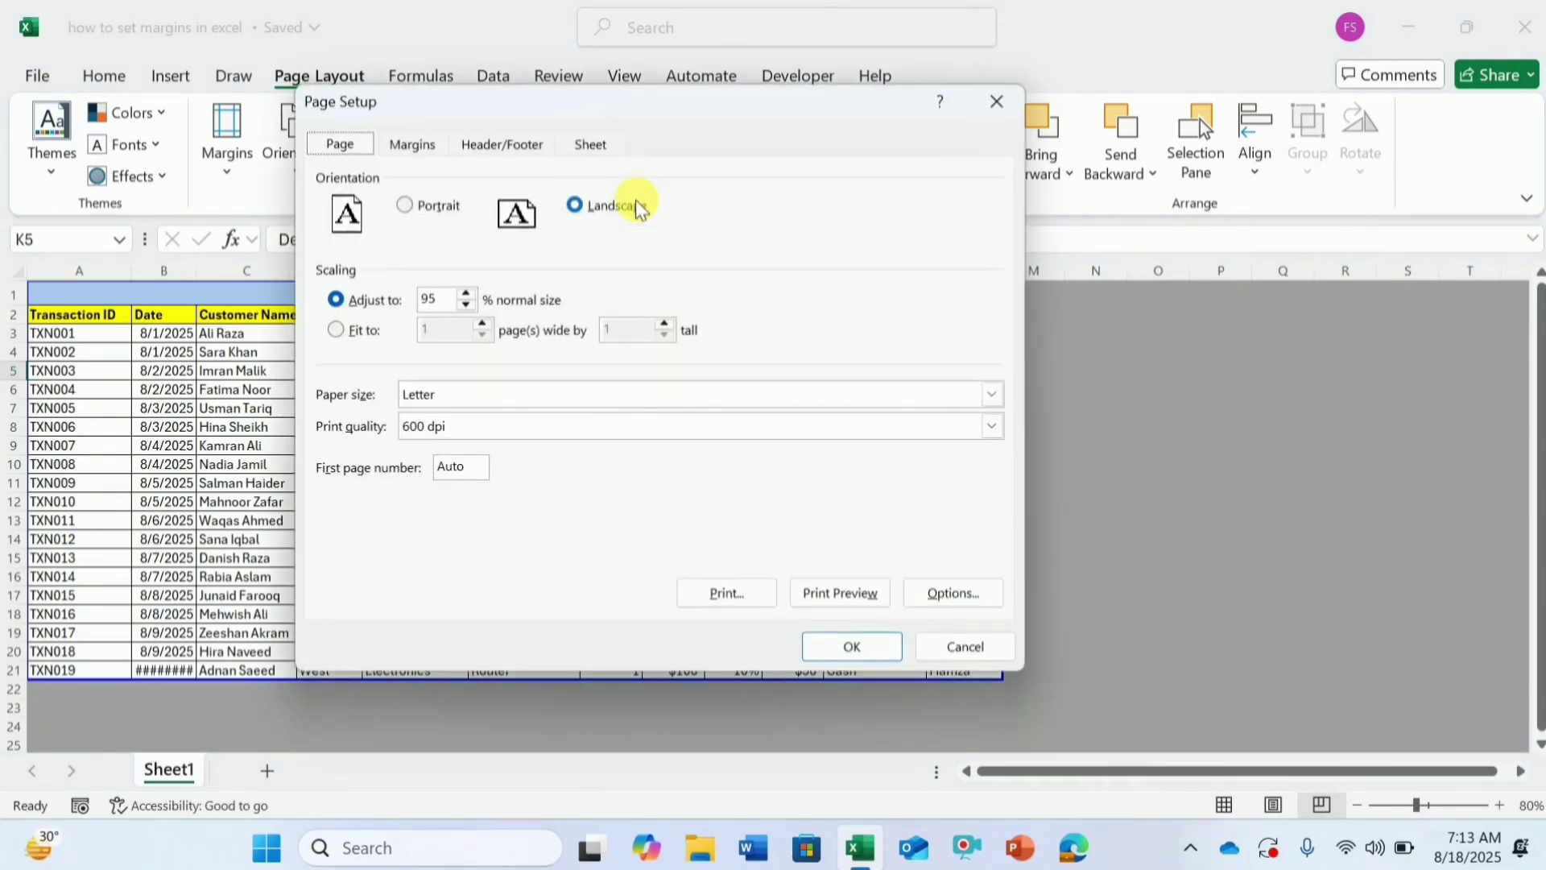
left_click(413, 145)
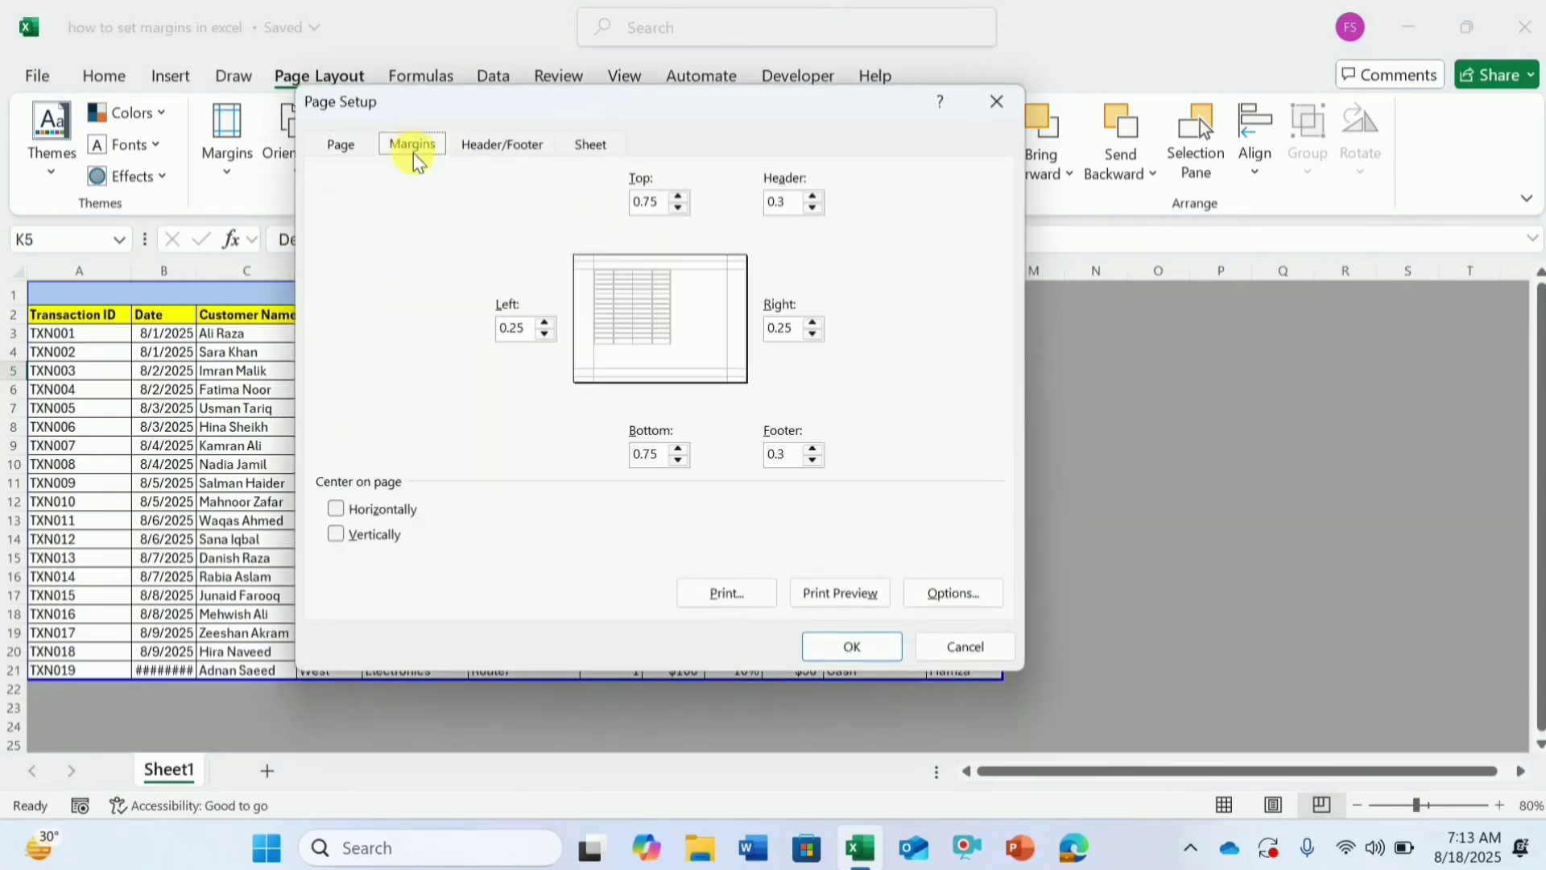
left_click(336, 509)
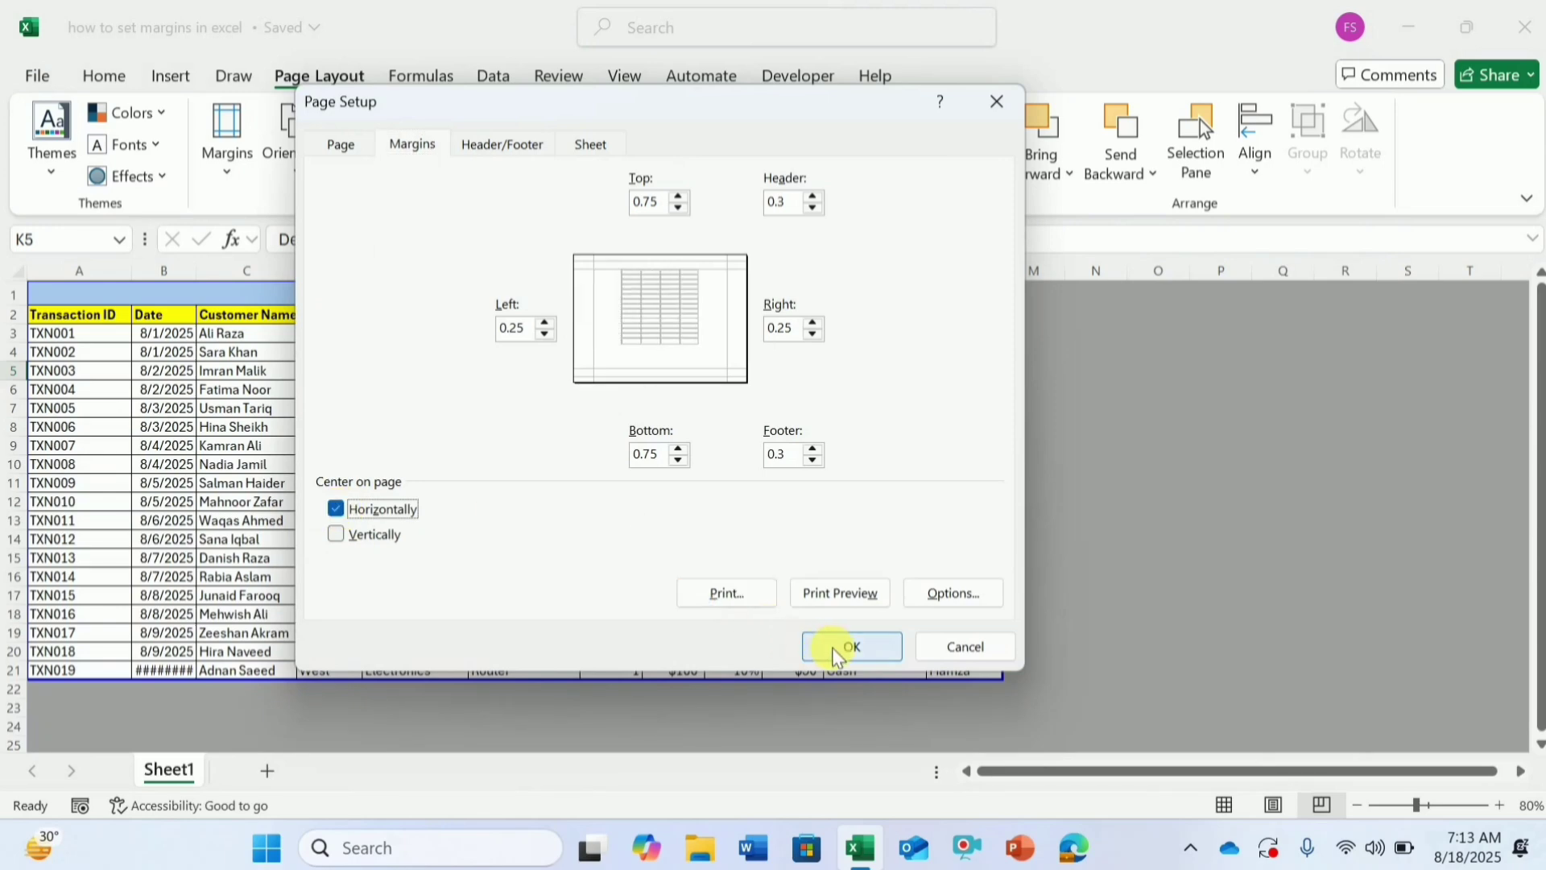
Preview the single landscape page with the table now centred horizontally
left_click(837, 596)
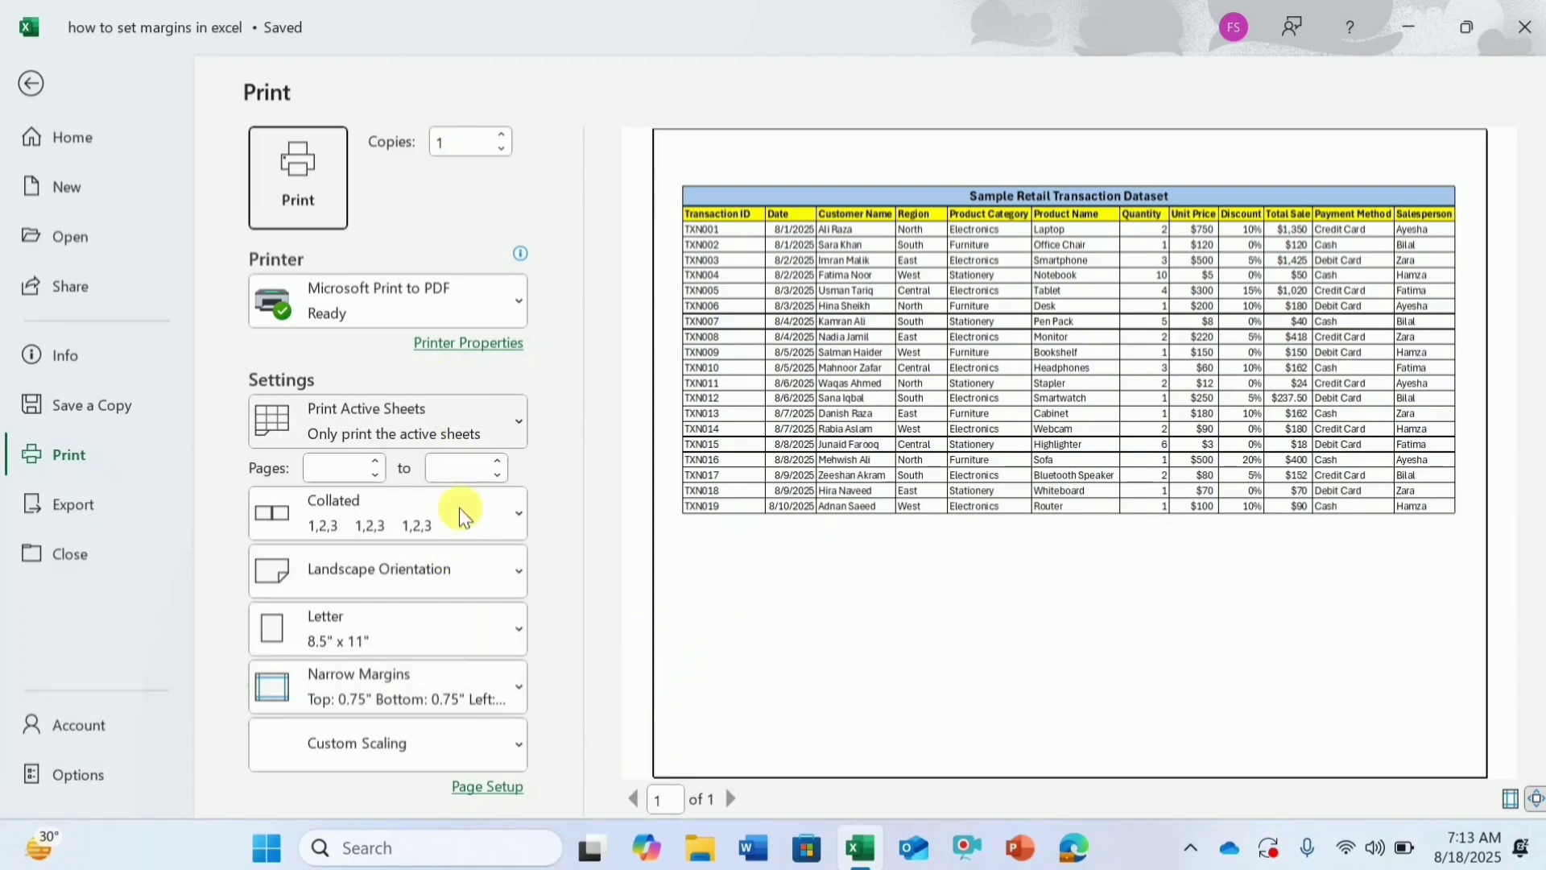
left_click(516, 681)
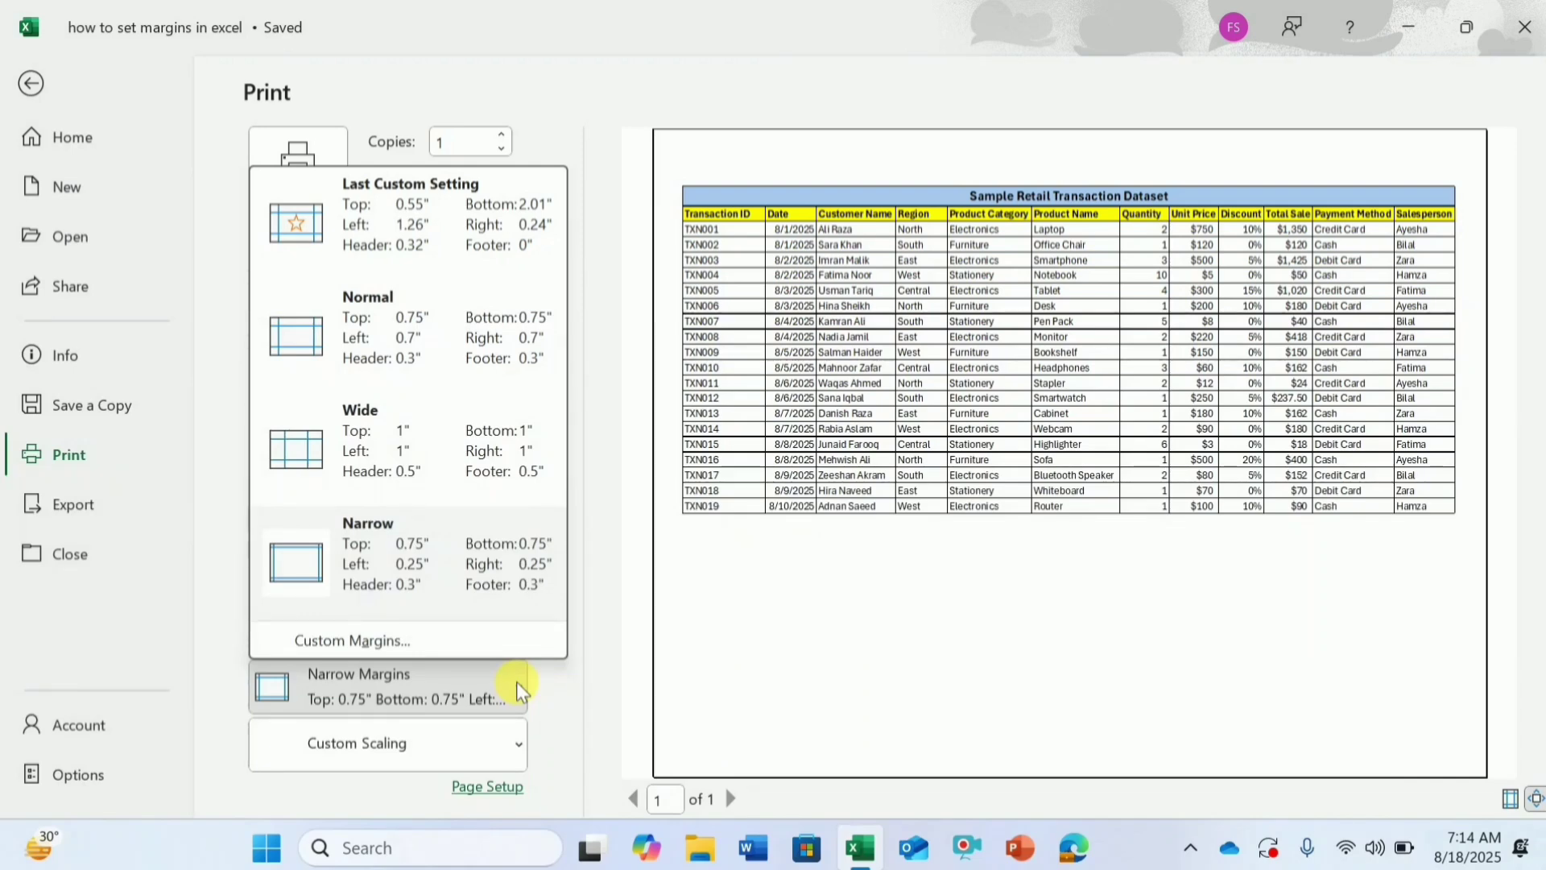
left_click(653, 657)
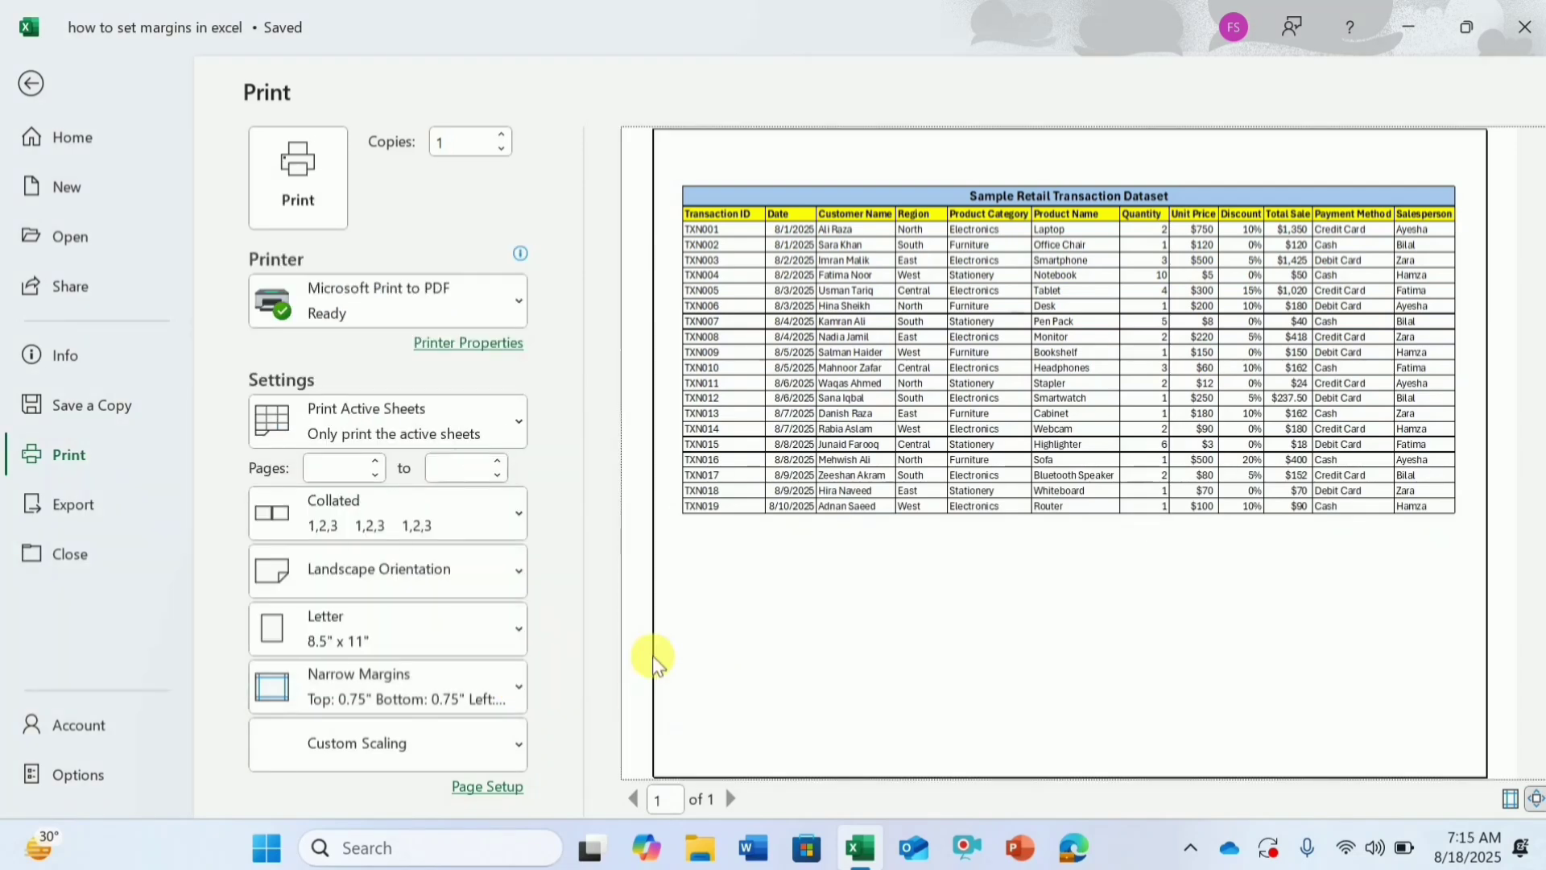